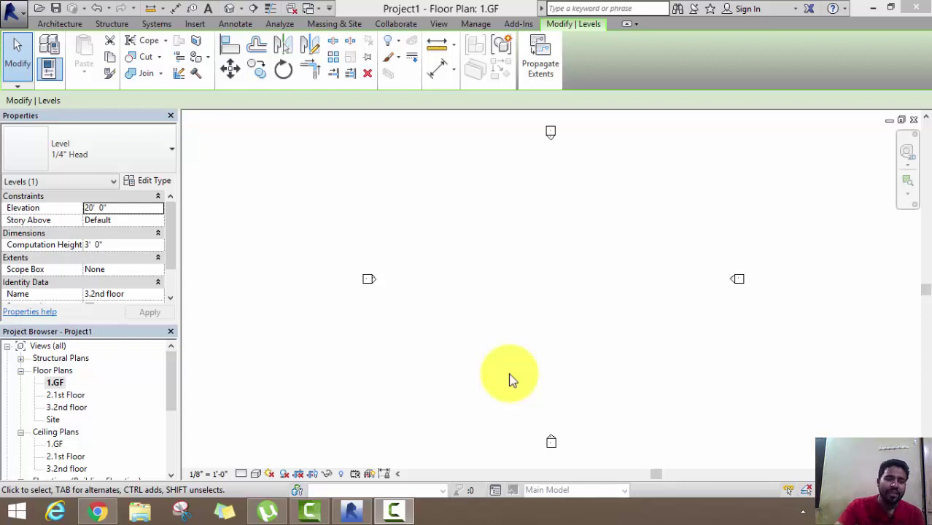
Switch the ribbon to the Architecture tab while viewing the empty 1.GF floor plan
click(61, 24)
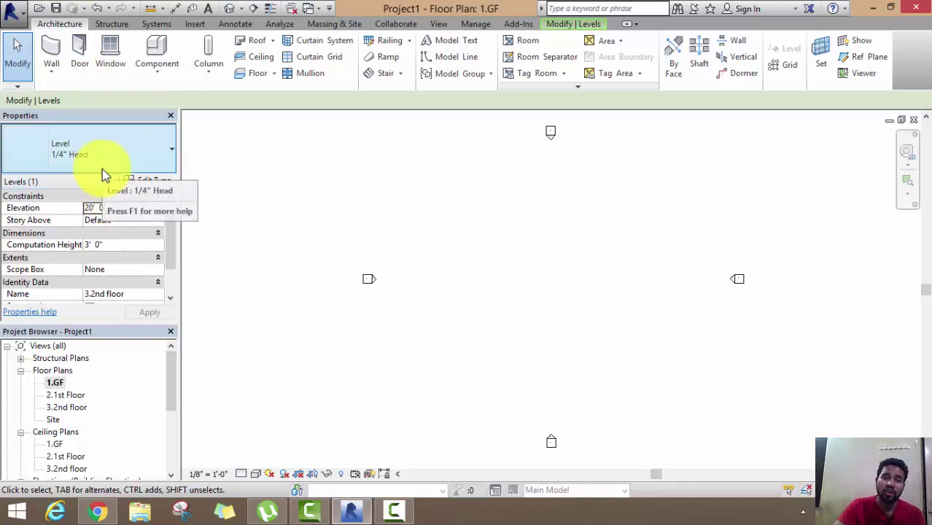
Duplicate the basic wall type as 9" with a 0' 9" structure layer, ready to place walls
click(59, 51)
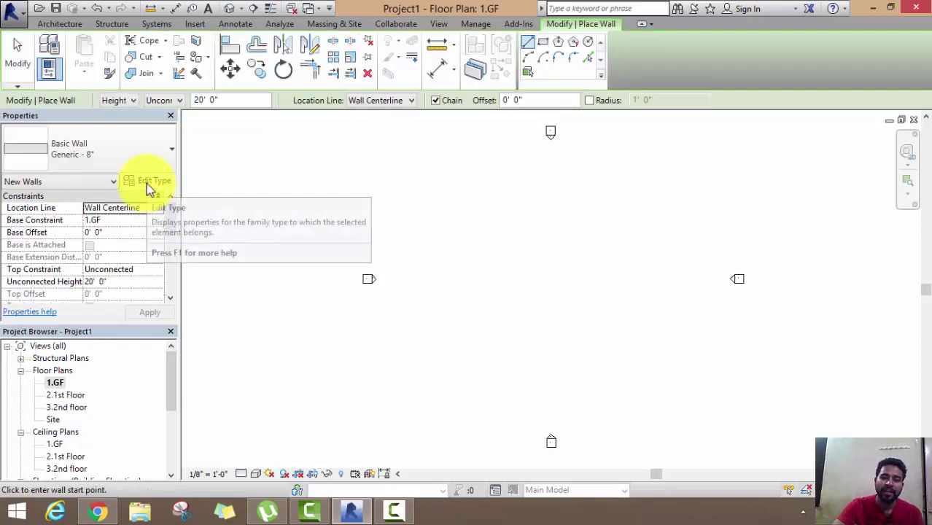
click(146, 183)
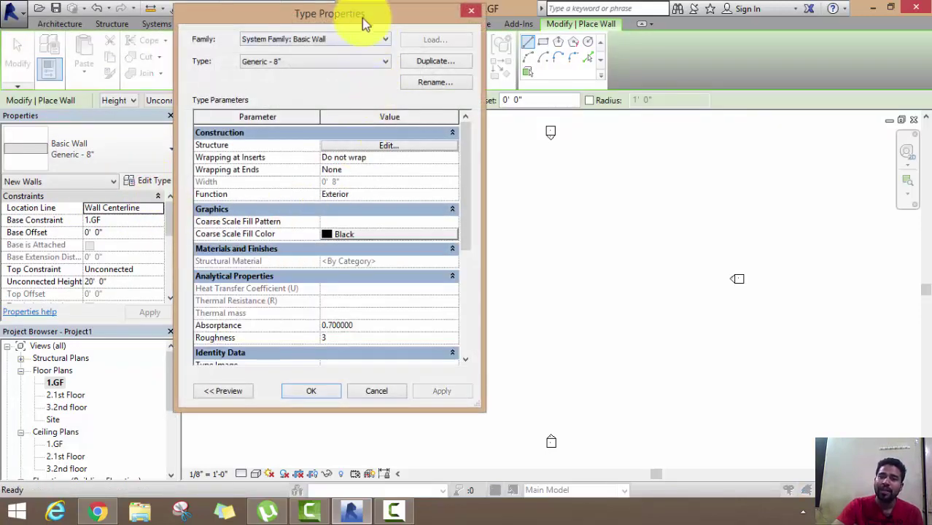
mouse_move(362, 17)
mouse_down()
mouse_move(508, 92)
mouse_move(511, 41)
mouse_up()
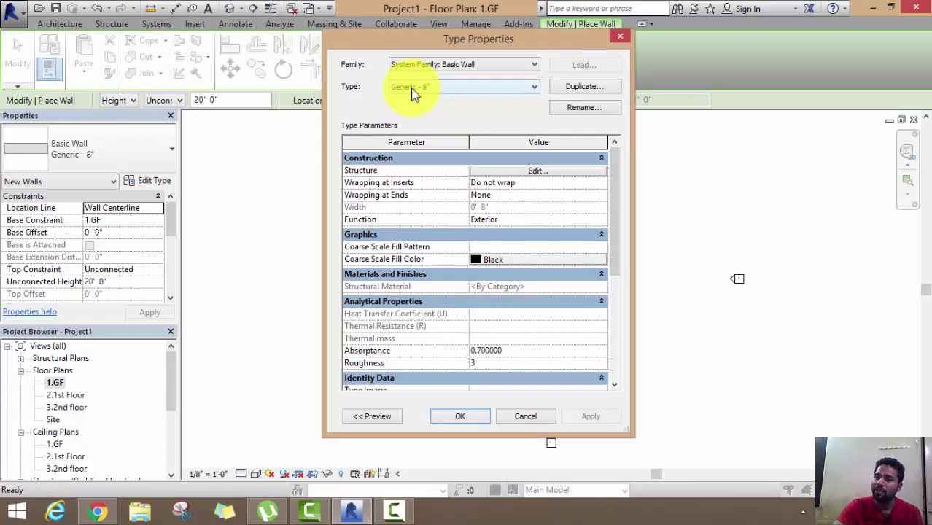
click(576, 91)
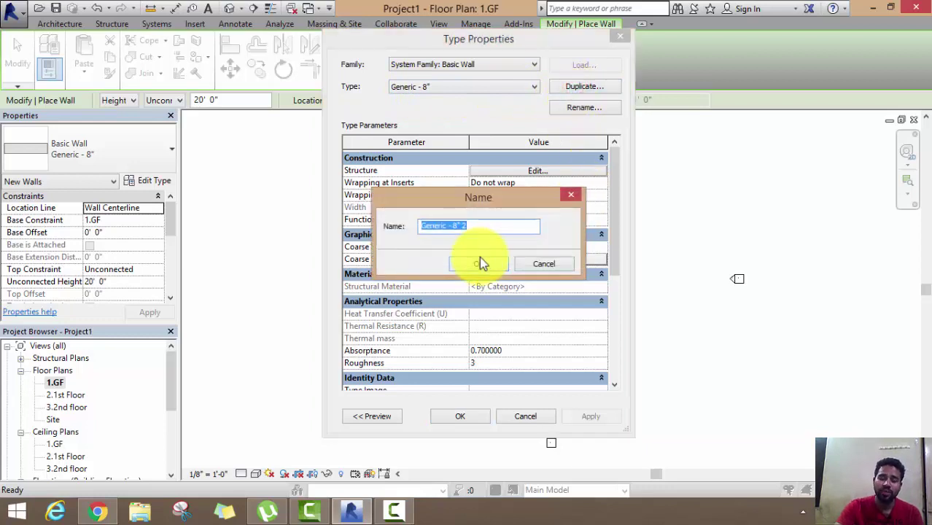
text(9")
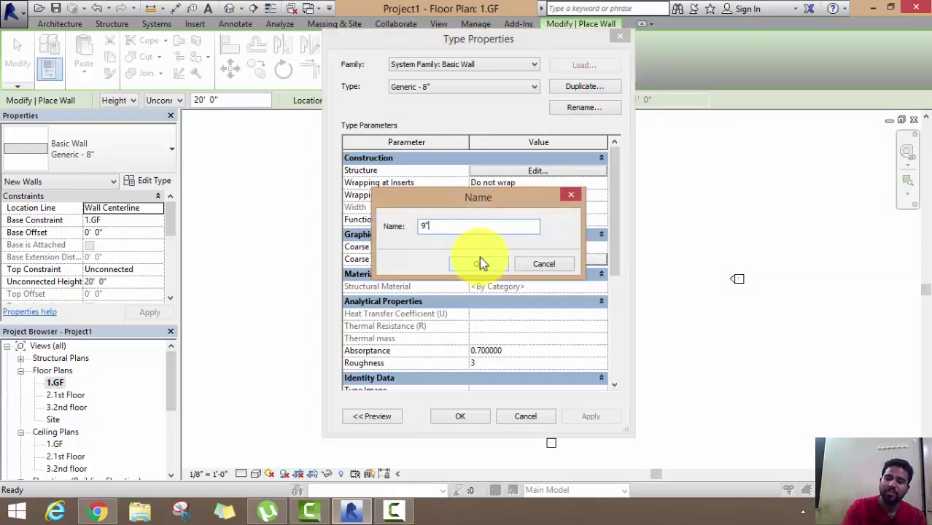
click(480, 263)
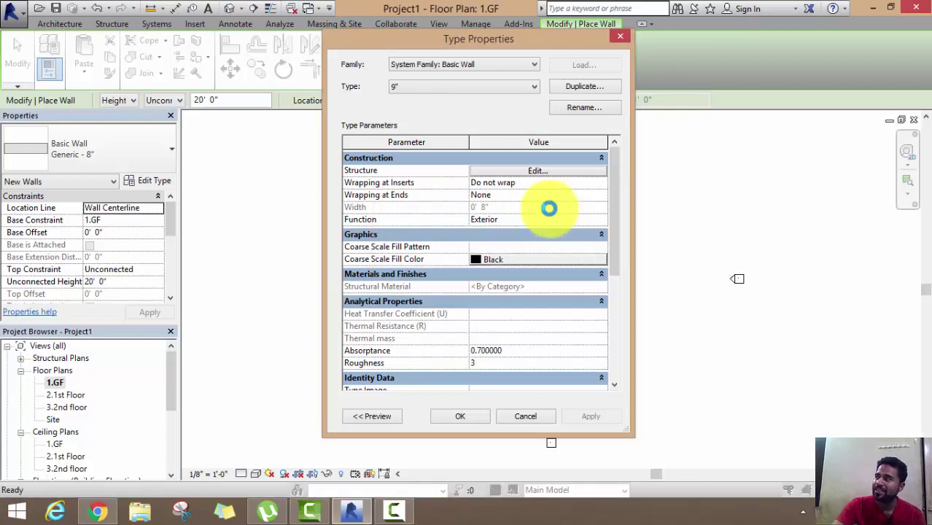
click(530, 175)
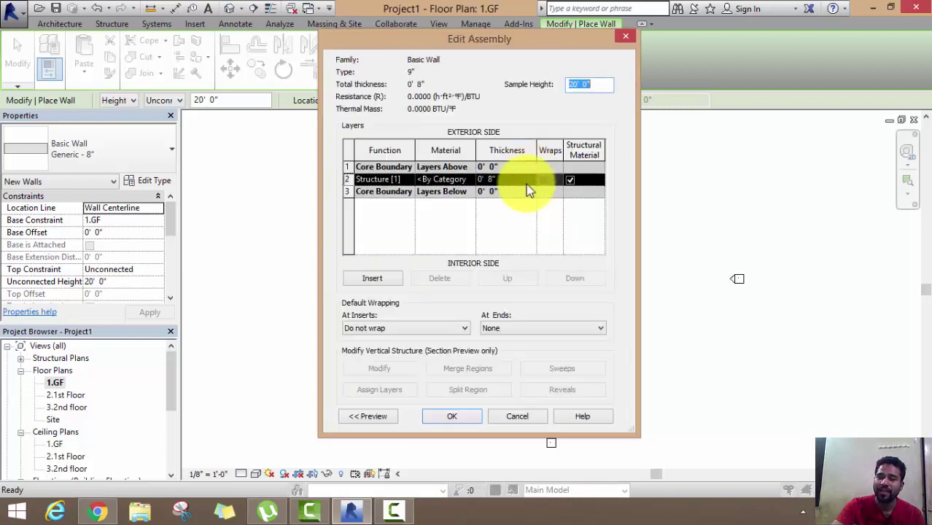
click(505, 179)
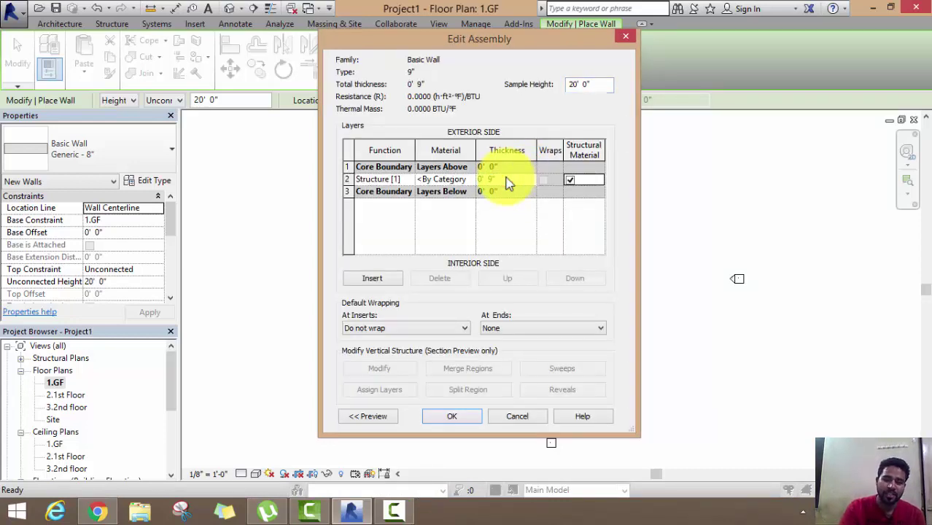
click(459, 413)
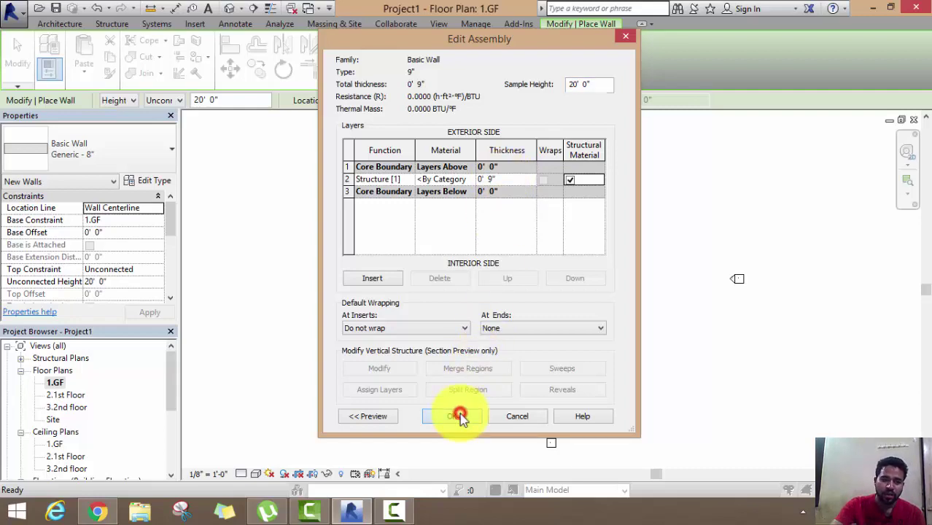
click(459, 415)
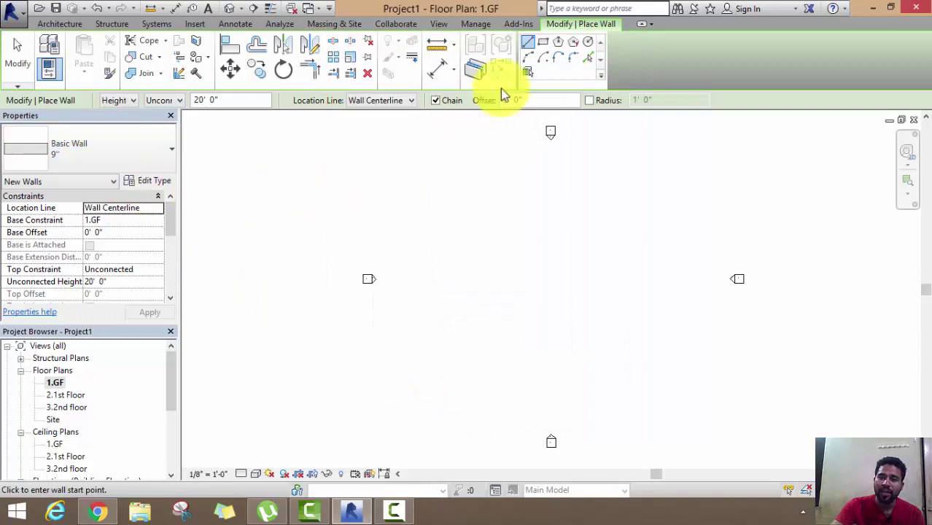
Draw a closed 25' by 40' rectangle of 9" walls on 1.GF using straight wall segments
click(543, 41)
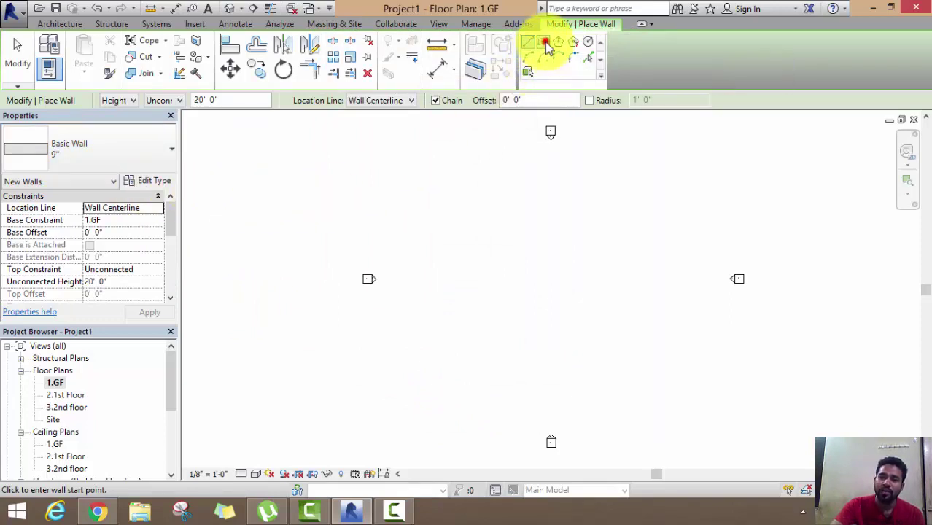
click(484, 192)
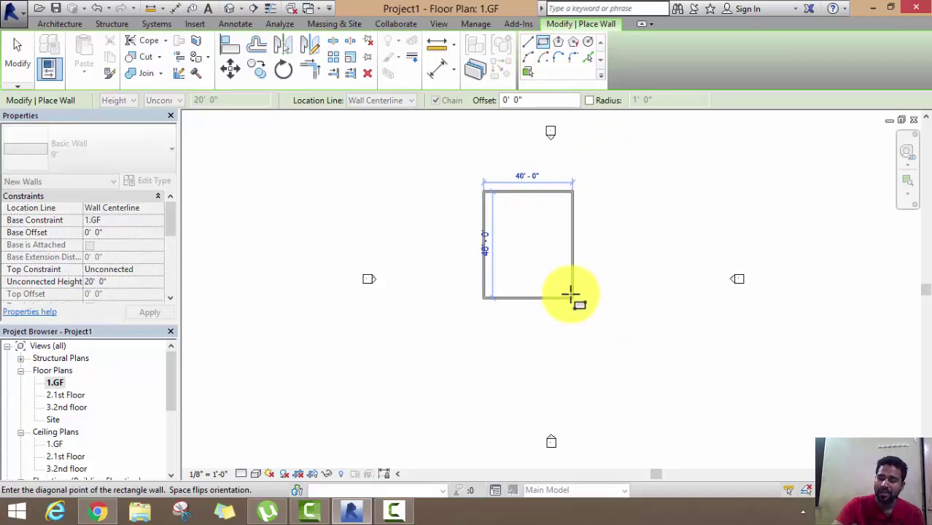
click(571, 294)
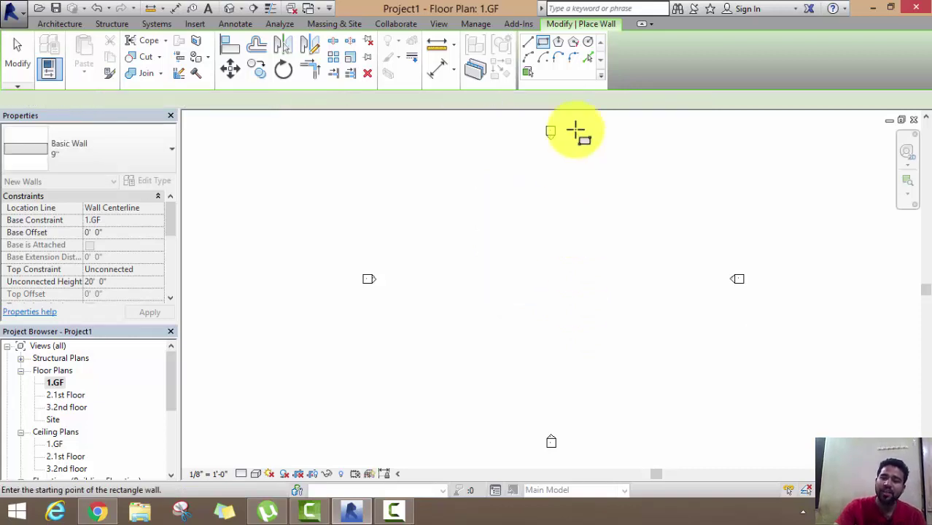
click(527, 44)
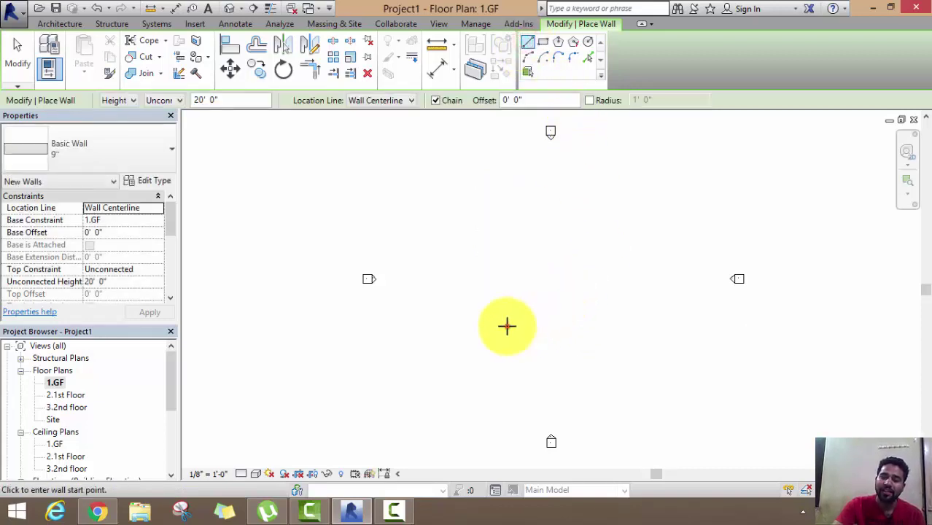
click(507, 325)
text(25)
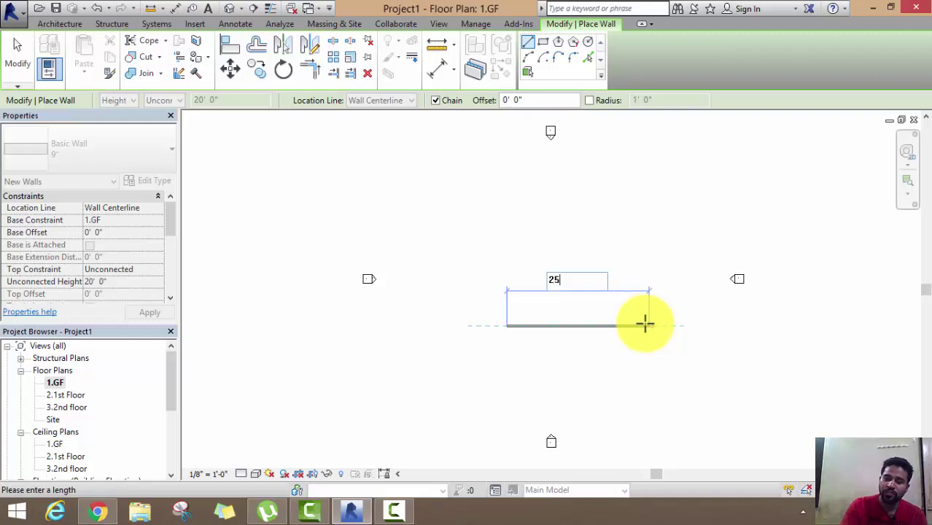
text(')
key(Return)
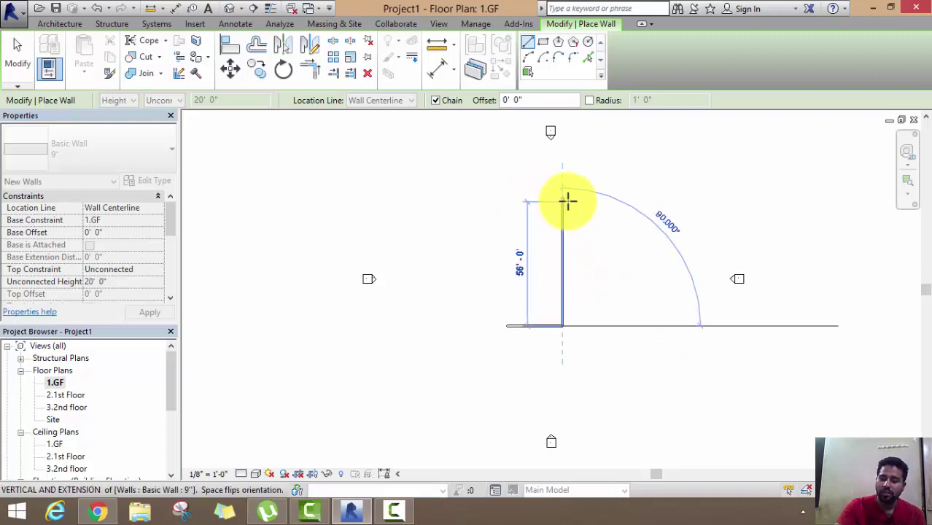
text(40')
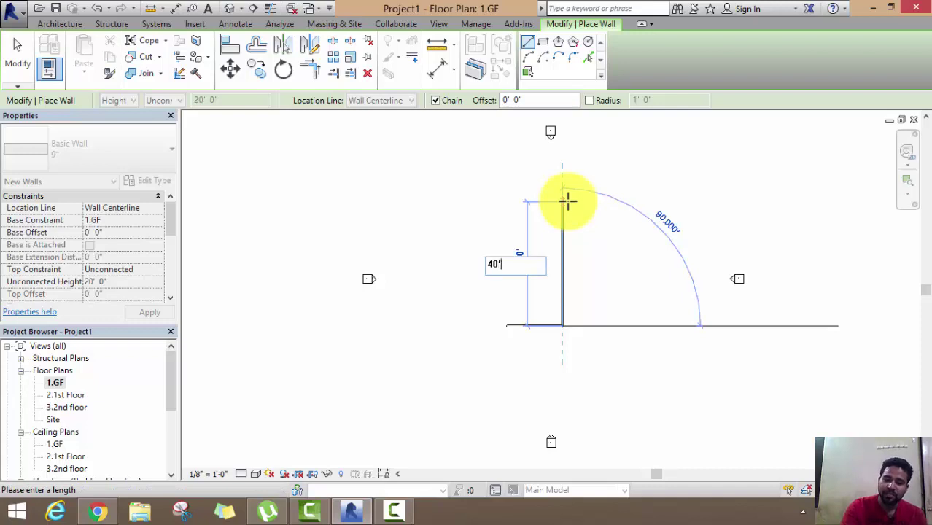
key(Return)
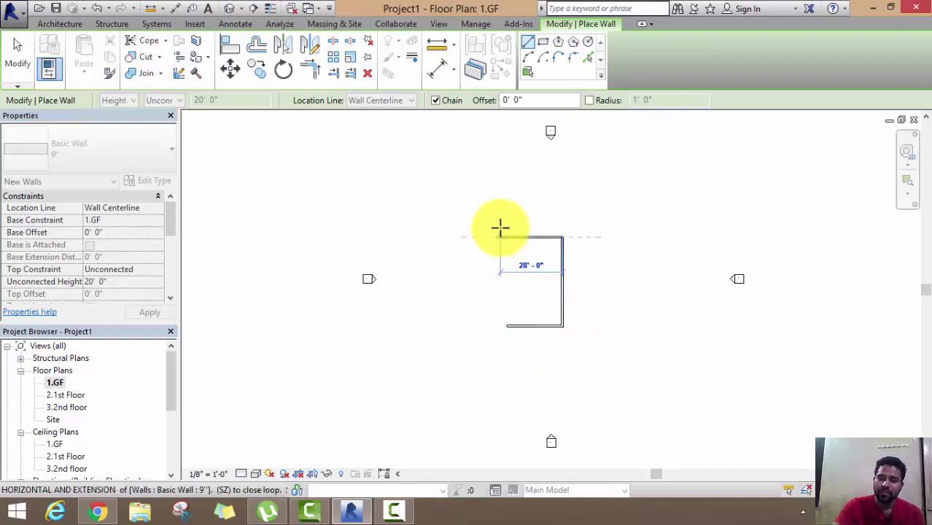
click(507, 237)
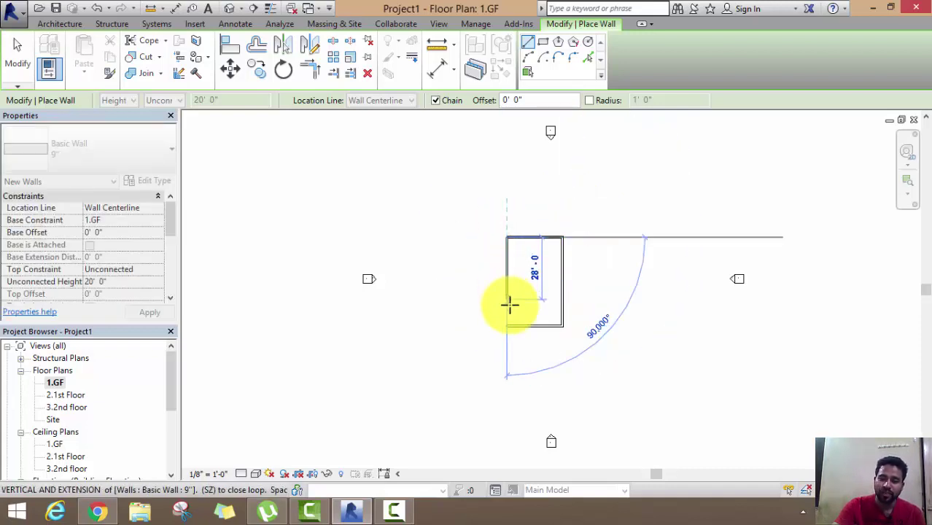
click(508, 326)
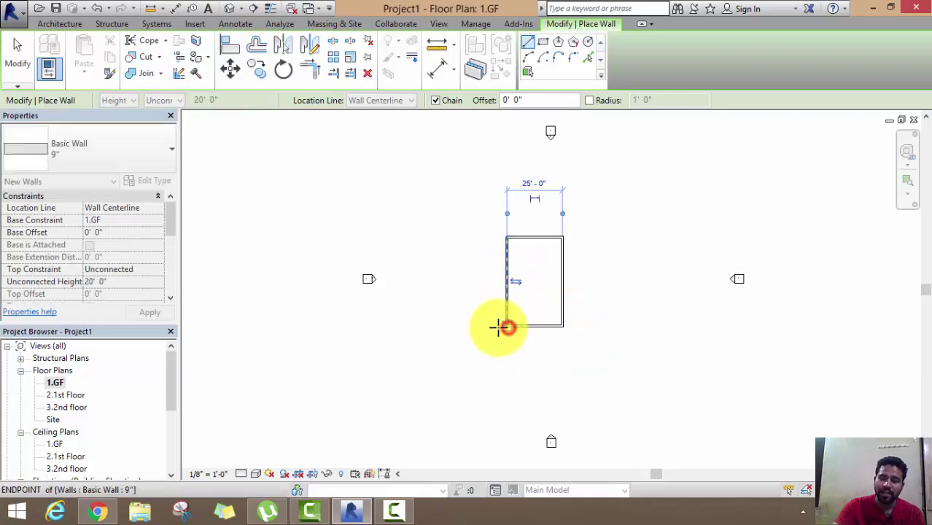
right_click(425, 215)
click(461, 224)
right_click(437, 204)
click(466, 201)
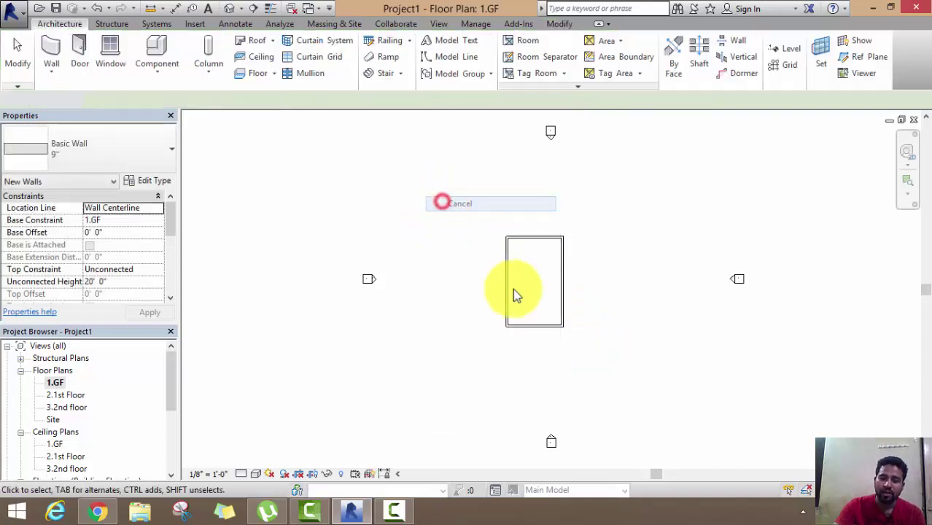
Add an L-shaped interior wall that walls off a small room in the top-left corner
scroll(514, 294, up, 3)
middle_drag(531, 279, 490, 308)
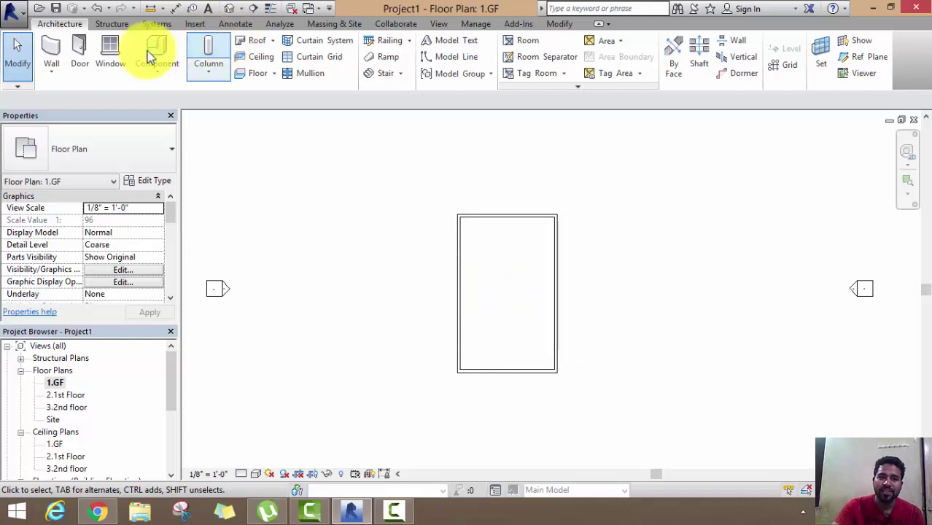
click(51, 49)
scroll(460, 241, up, 2)
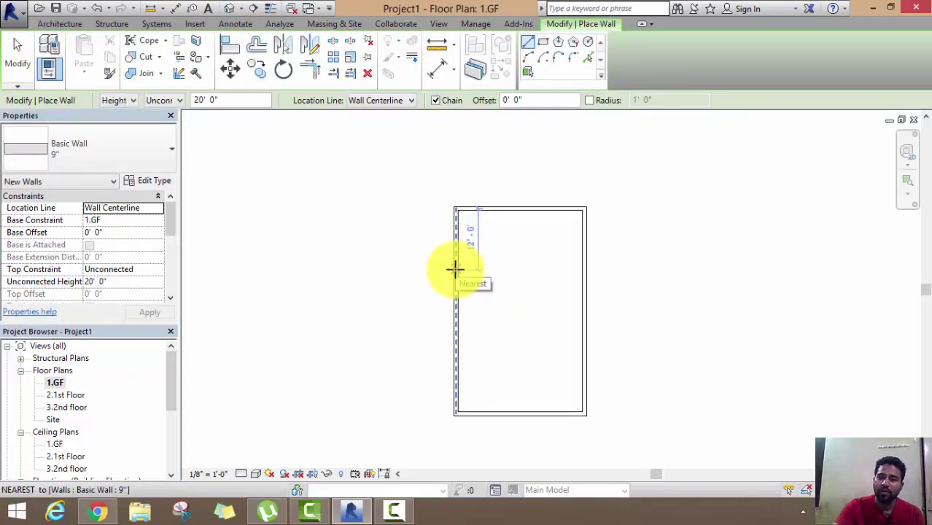
click(455, 269)
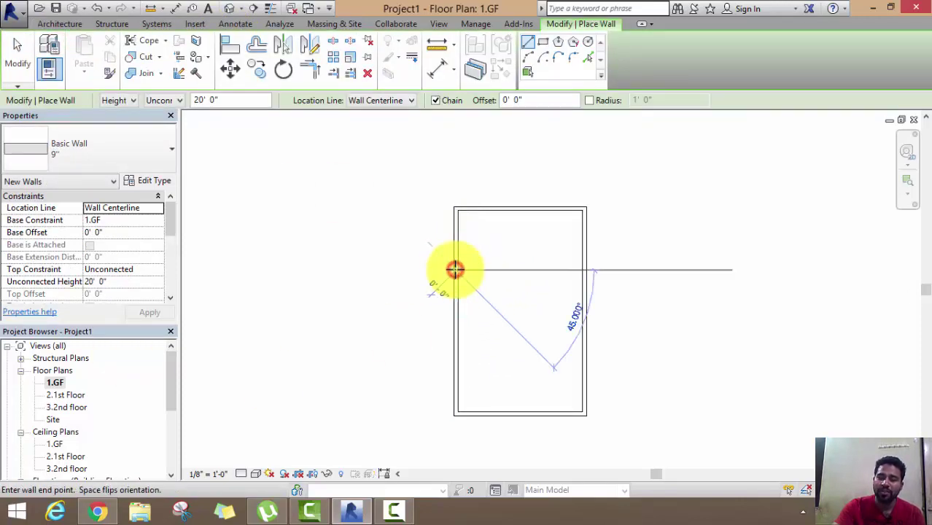
click(517, 270)
click(515, 210)
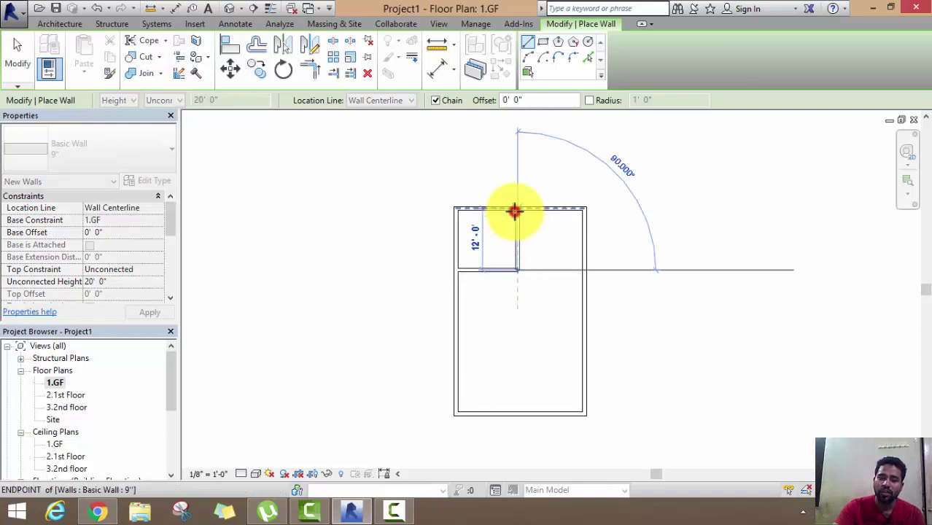
right_click(385, 177)
click(394, 179)
right_click(379, 172)
click(398, 179)
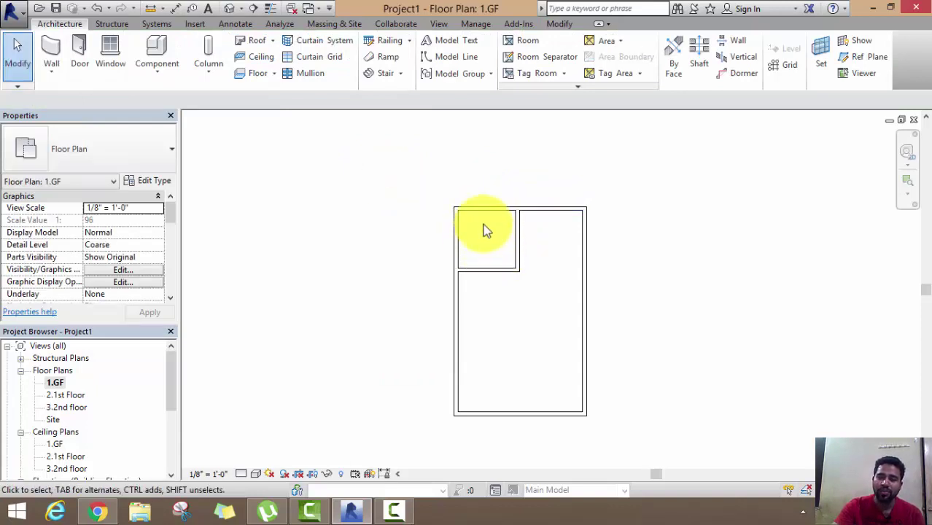
Select all six ground-floor walls, exterior and interior
click(571, 208)
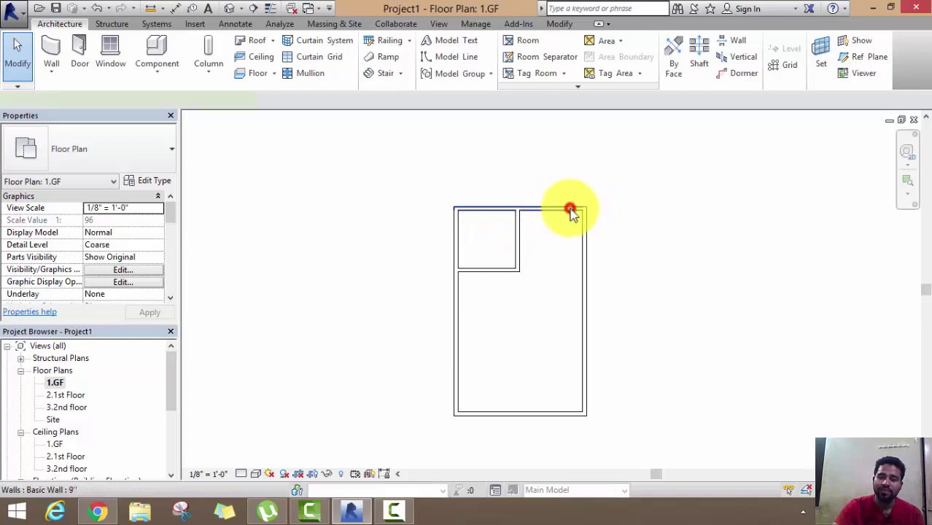
click(645, 267)
click(588, 253)
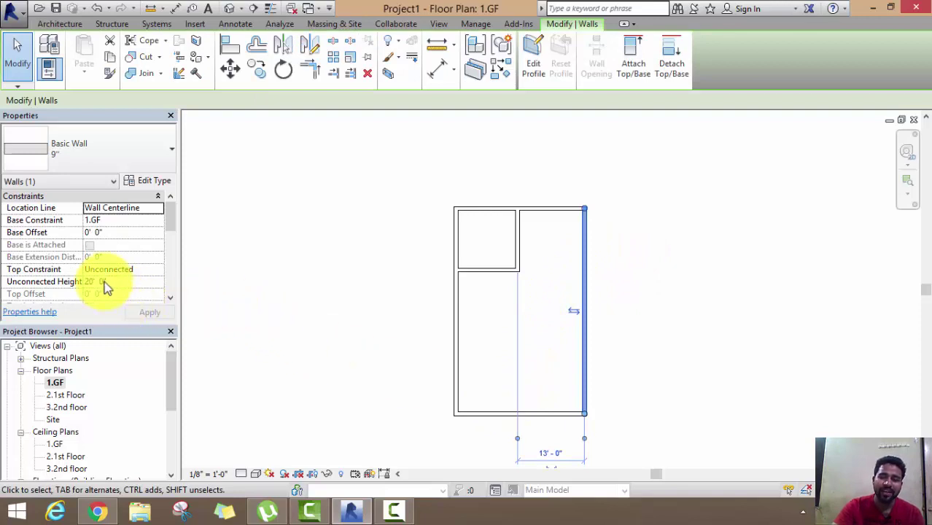
ctrl+click(512, 211)
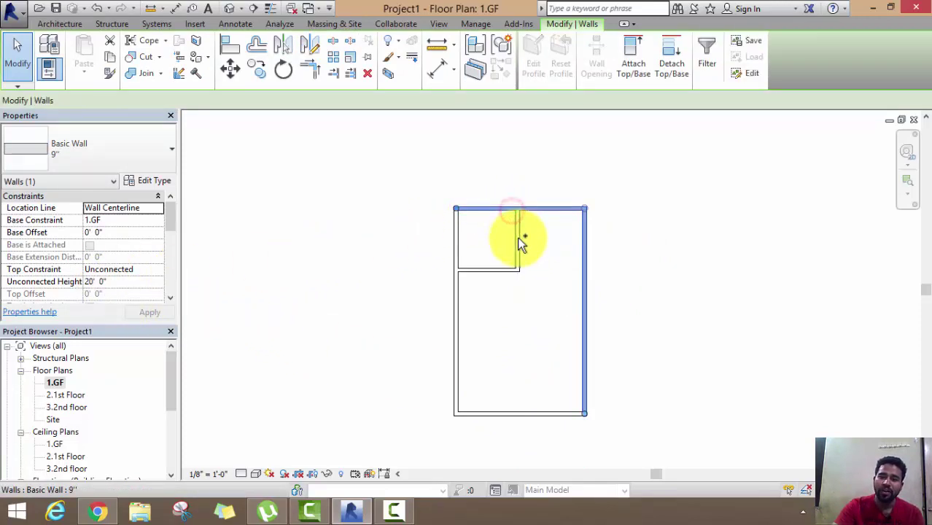
ctrl+click(519, 241)
ctrl+click(451, 245)
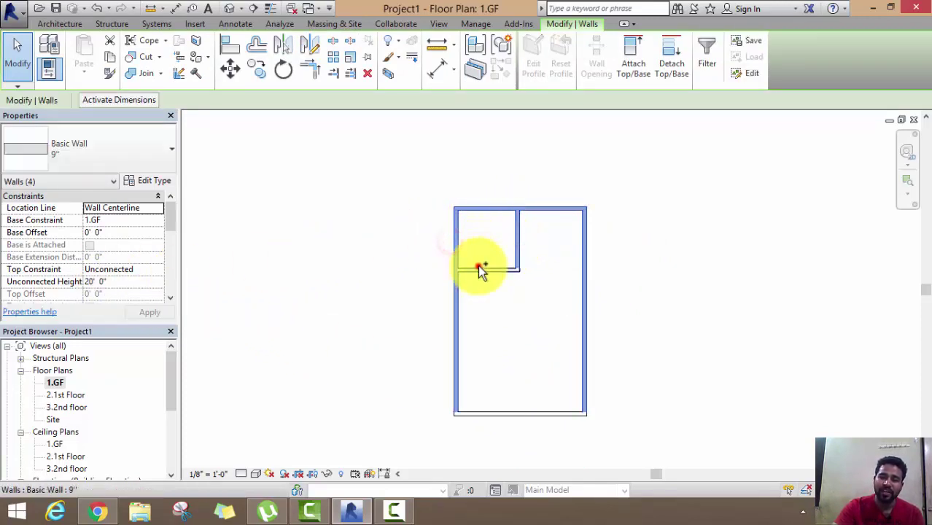
ctrl+click(478, 268)
ctrl+click(506, 412)
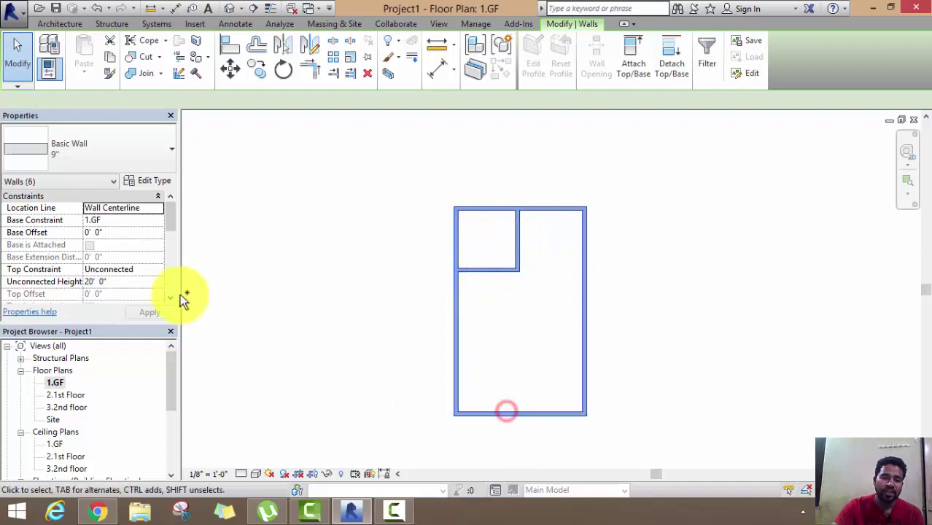
Set the selected walls' Unconnected Height to 10' and apply it
click(119, 283)
text(10')
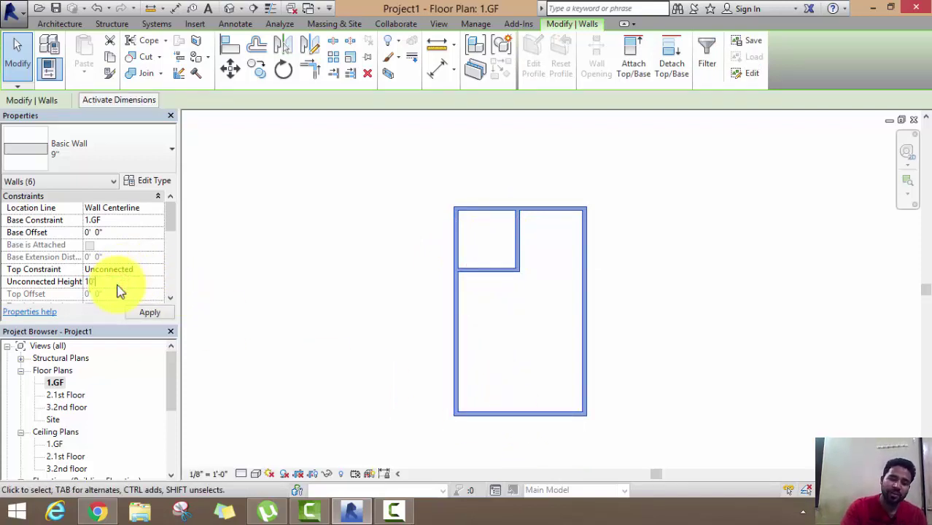
key(Return)
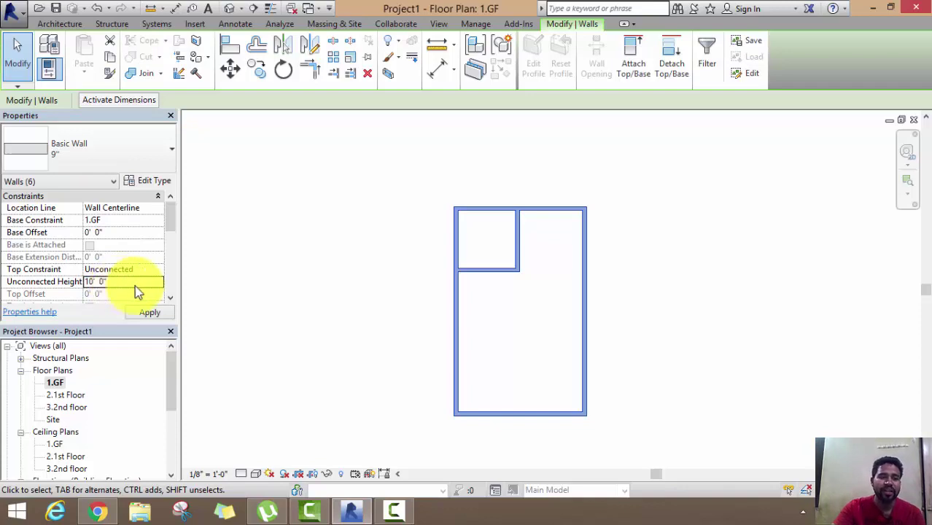
click(153, 312)
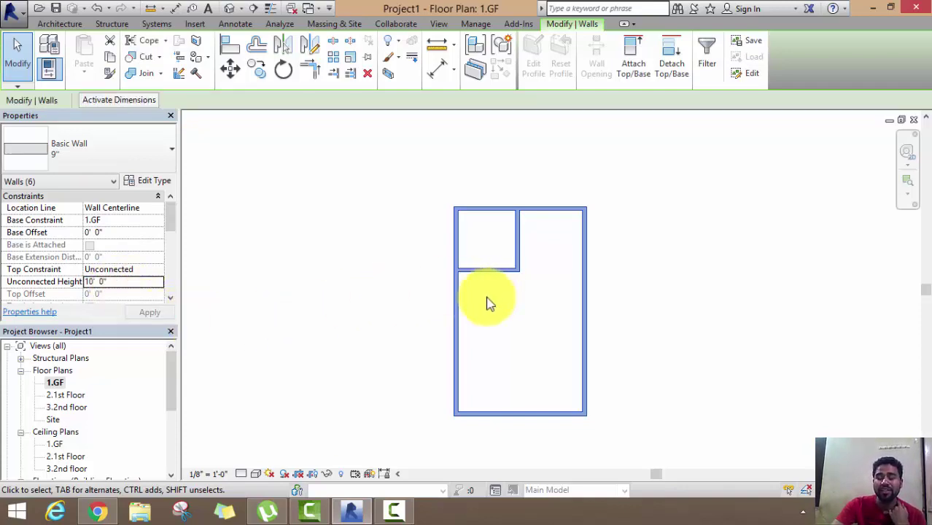
click(422, 292)
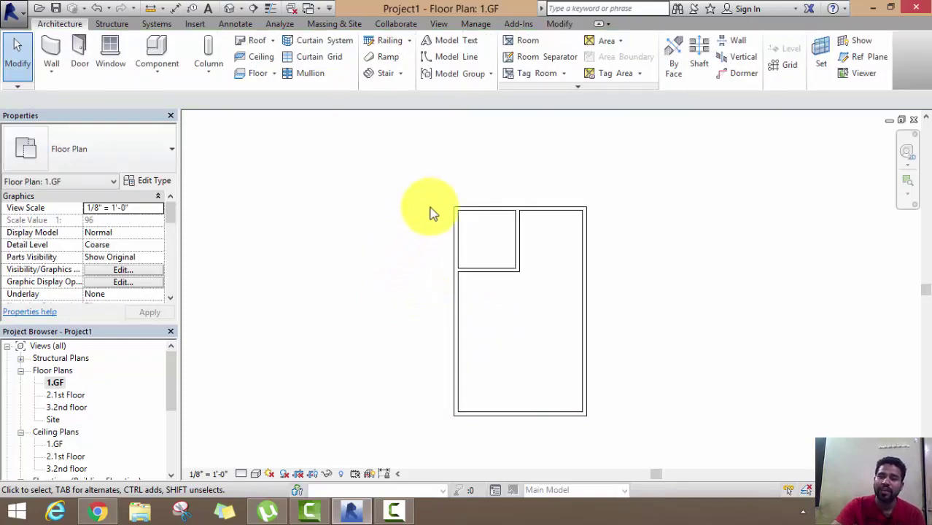
Place Room 1 in the small upper-left space and Room 2 in the large remaining space
click(520, 44)
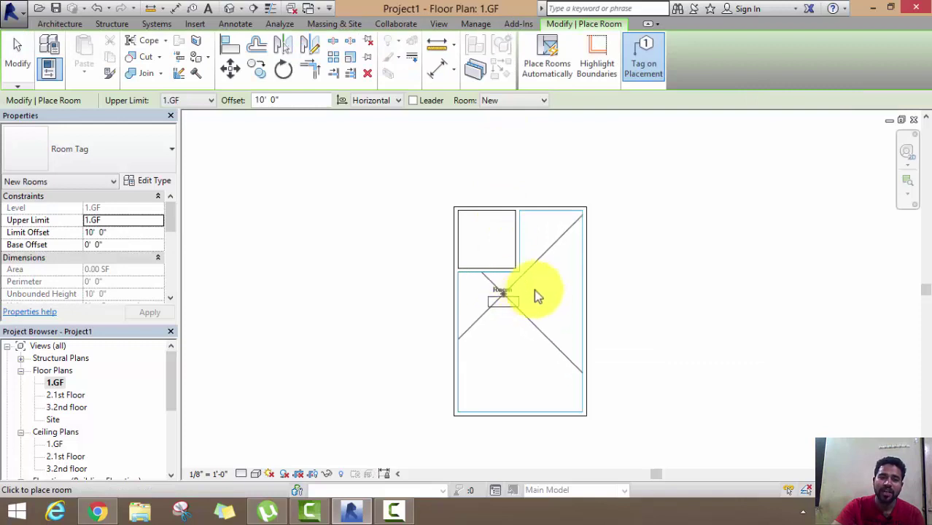
scroll(481, 226, up, 2)
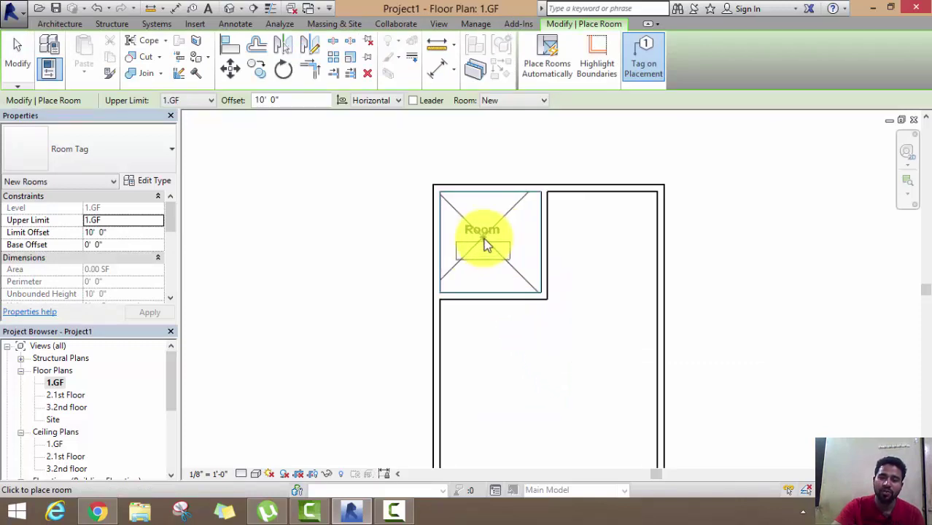
scroll(484, 244, up, 1)
scroll(490, 248, up, 1)
click(495, 239)
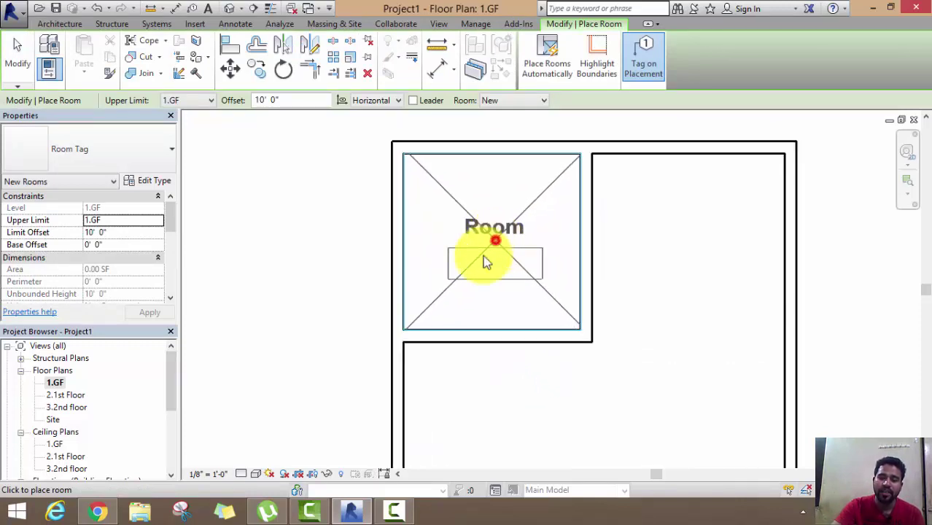
scroll(489, 326, down, 2)
scroll(474, 260, down, 2)
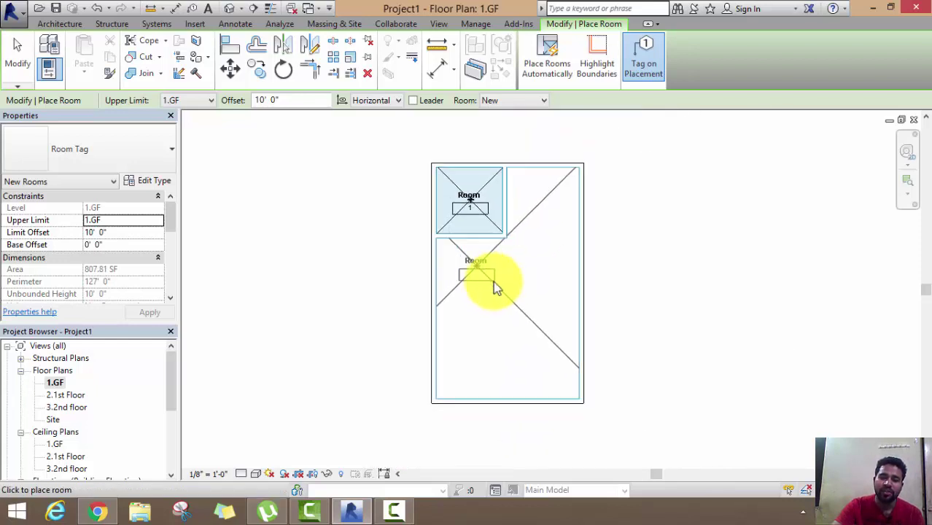
click(506, 316)
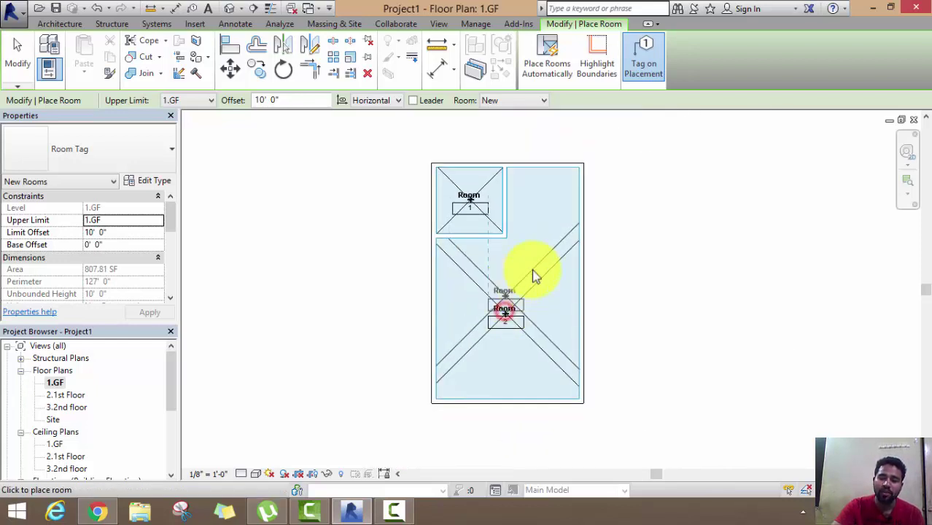
right_click(309, 195)
Enable Show Area in the room tag's type properties so Room 1's tag reads 127 SF
click(344, 204)
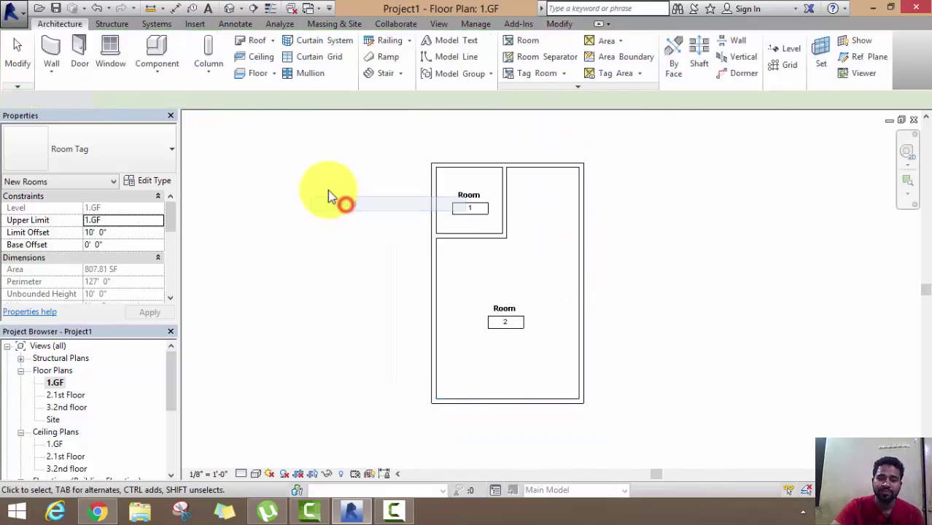
right_click(332, 194)
click(349, 204)
scroll(475, 197, up, 2)
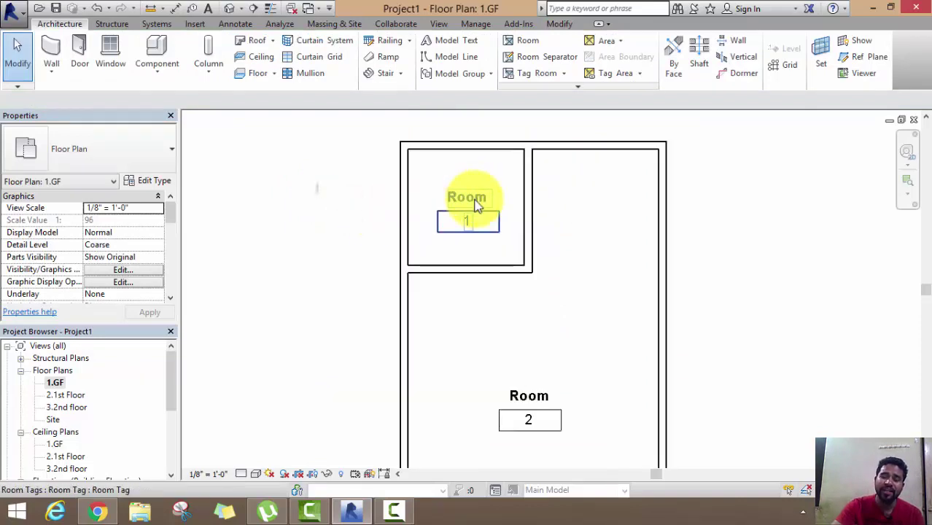
scroll(475, 211, up, 1)
click(474, 213)
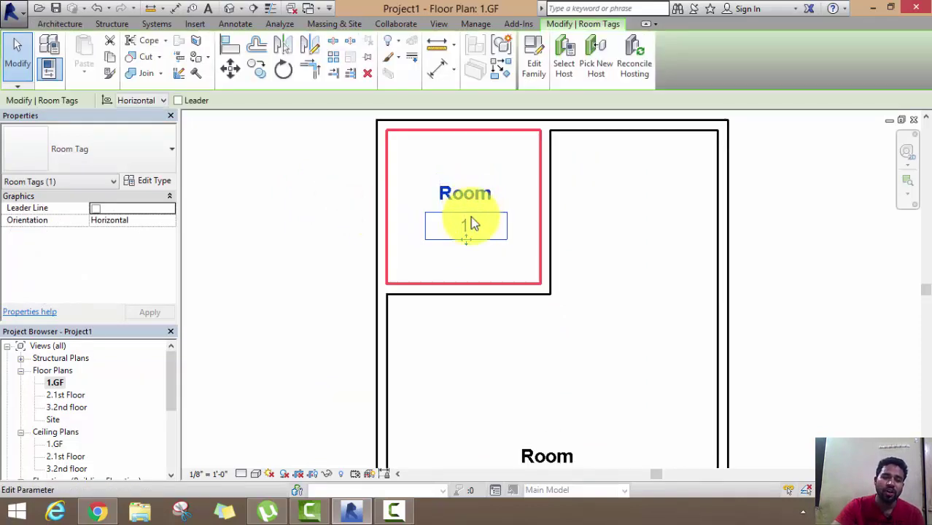
click(144, 181)
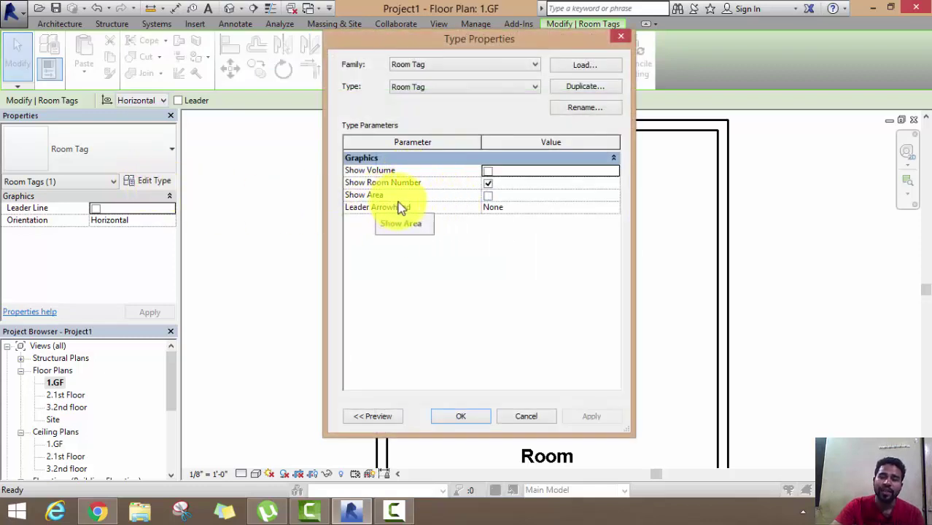
mouse_move(503, 39)
mouse_down()
mouse_move(303, 44)
mouse_move(275, 22)
mouse_up()
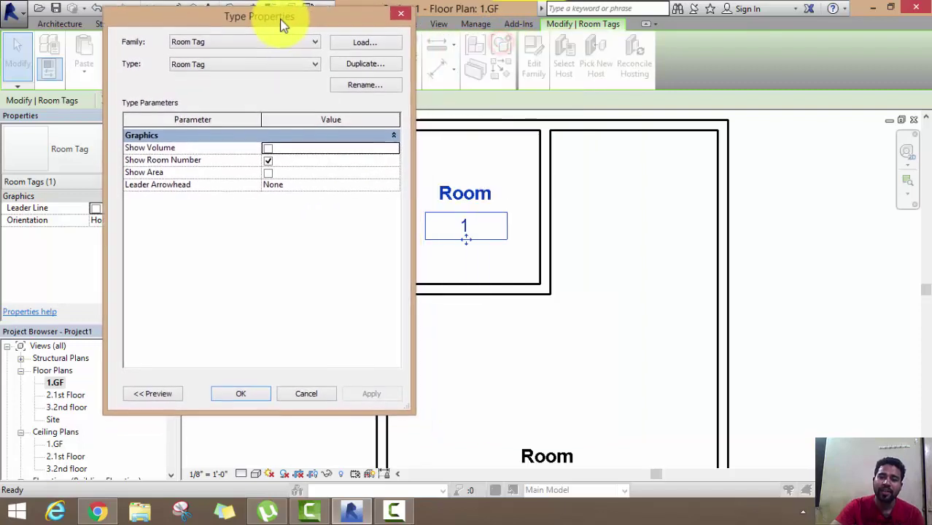
click(267, 172)
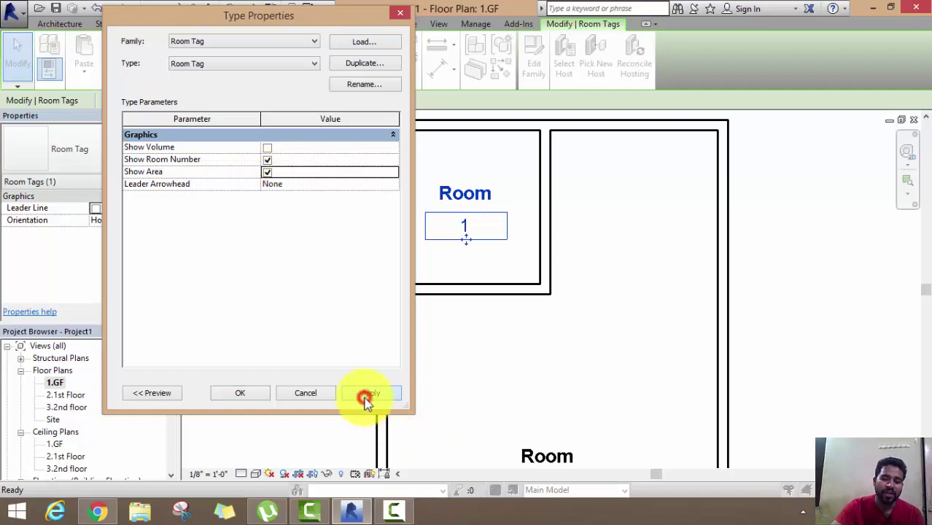
click(369, 398)
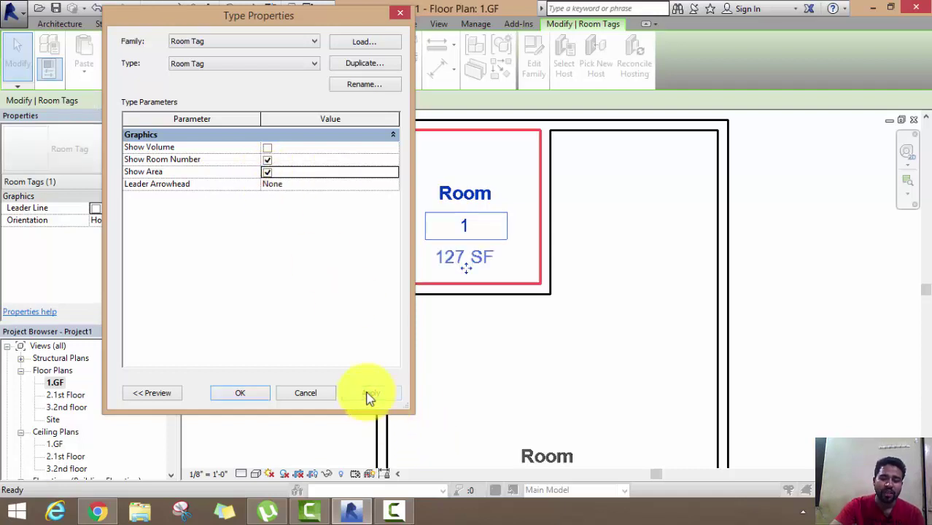
click(241, 394)
mouse_move(447, 260)
mouse_down()
mouse_move(466, 276)
mouse_move(447, 270)
mouse_up()
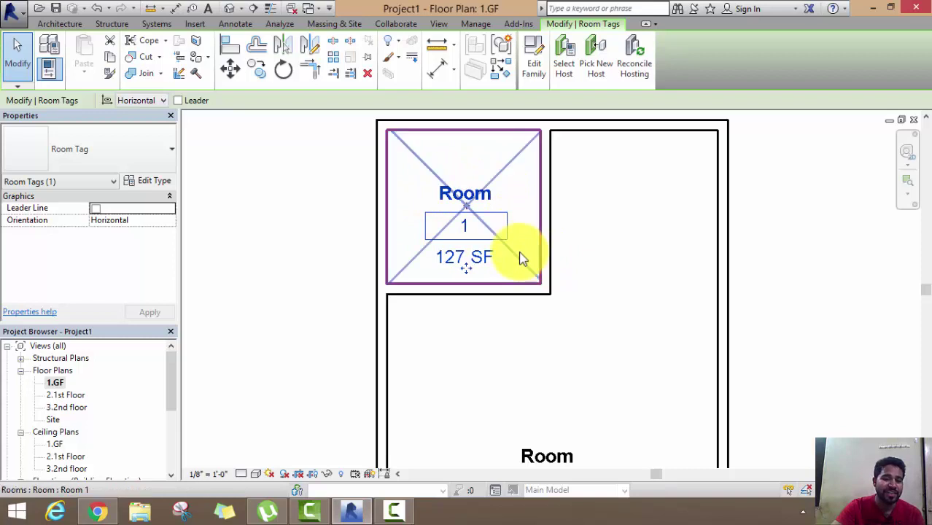
Pan and zoom the plan to check the Room 1 (127 SF) and Room 2 (808 SF) tags
scroll(521, 259, down, 1)
scroll(528, 260, down, 1)
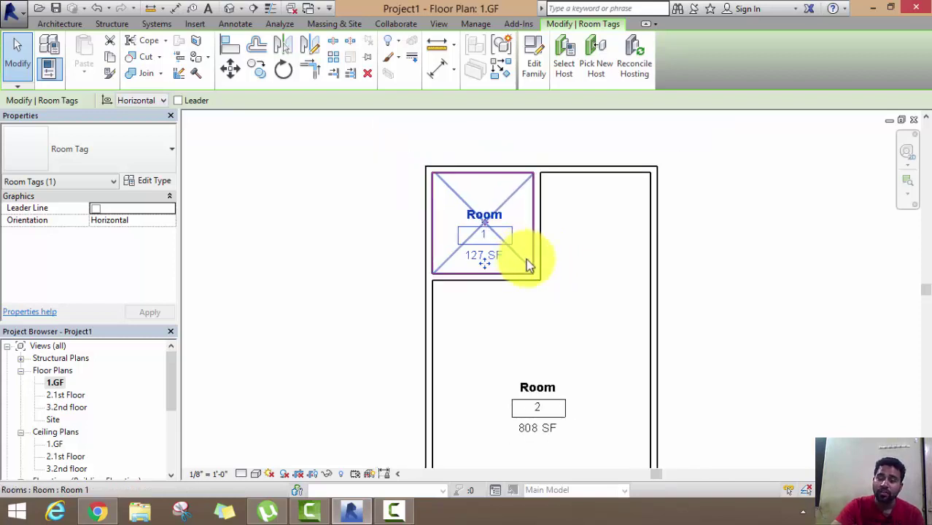
scroll(554, 306, down, 2)
middle_drag(562, 323, 565, 261)
scroll(534, 299, up, 2)
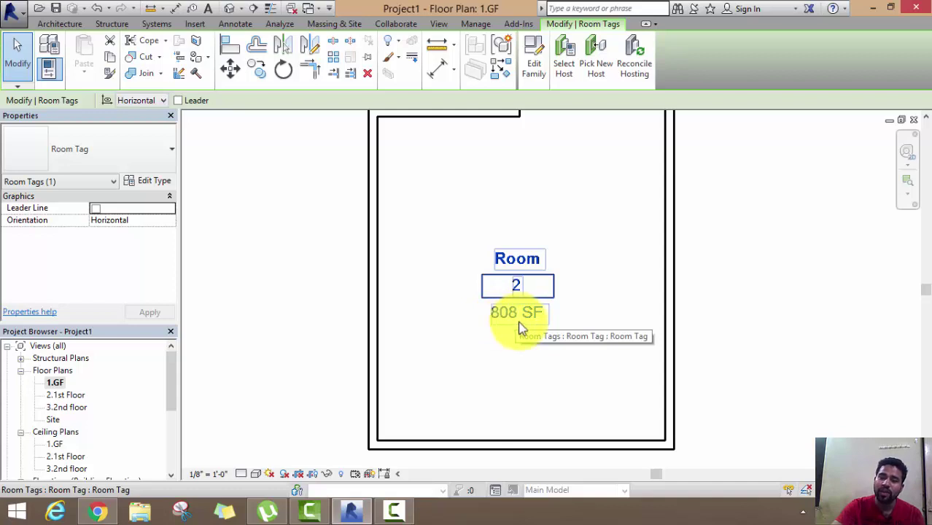
scroll(534, 353, down, 1)
scroll(533, 353, down, 1)
scroll(533, 353, down, 1)
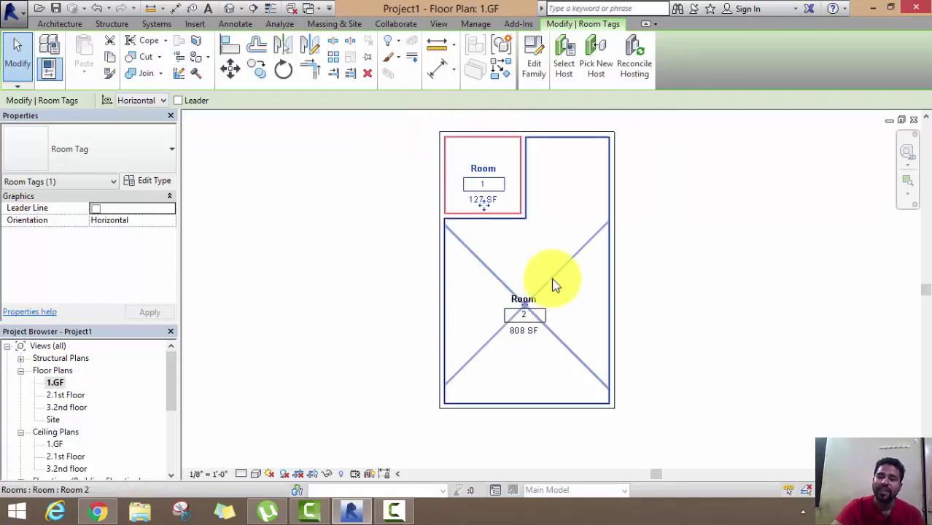
scroll(552, 285, up, 1)
mouse_move(547, 299)
middle_down()
mouse_move(528, 363)
mouse_move(494, 360)
middle_up()
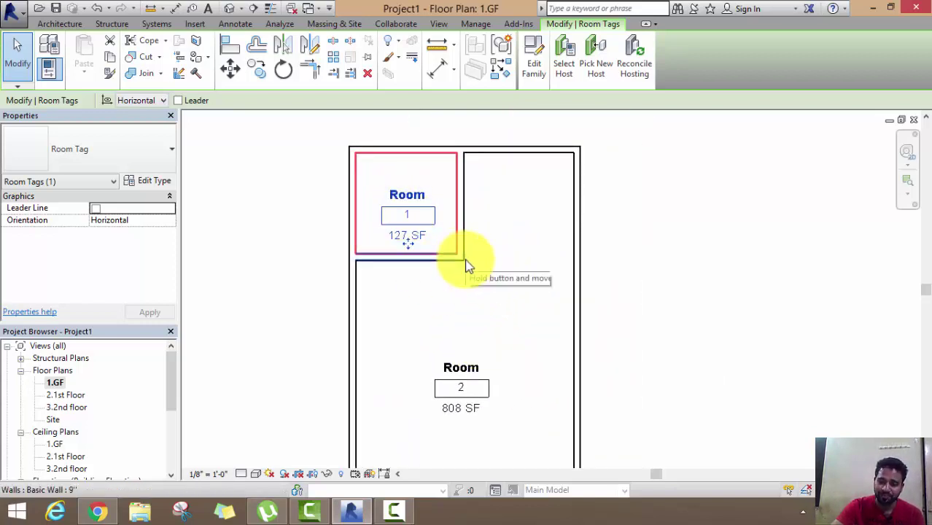
scroll(467, 262, down, 2)
scroll(487, 267, down, 1)
scroll(484, 265, up, 1)
scroll(480, 258, up, 1)
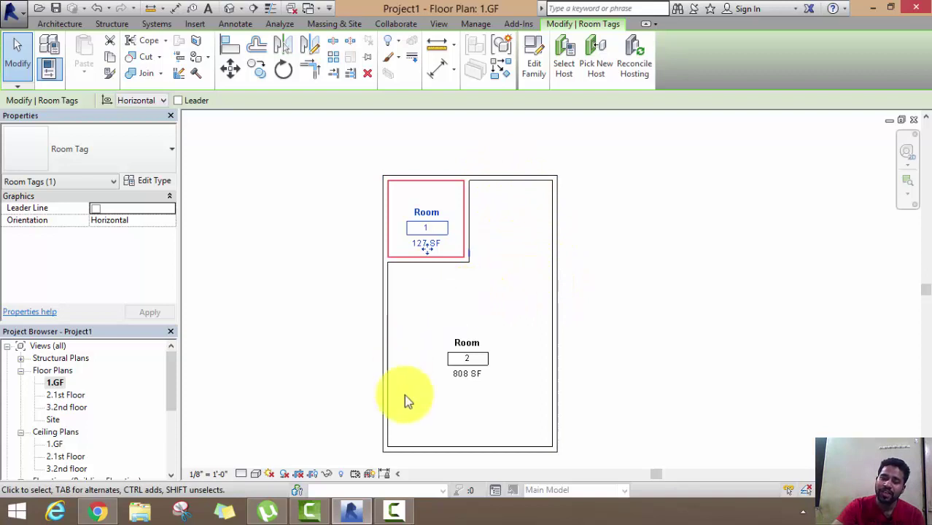
scroll(456, 387, up, 2)
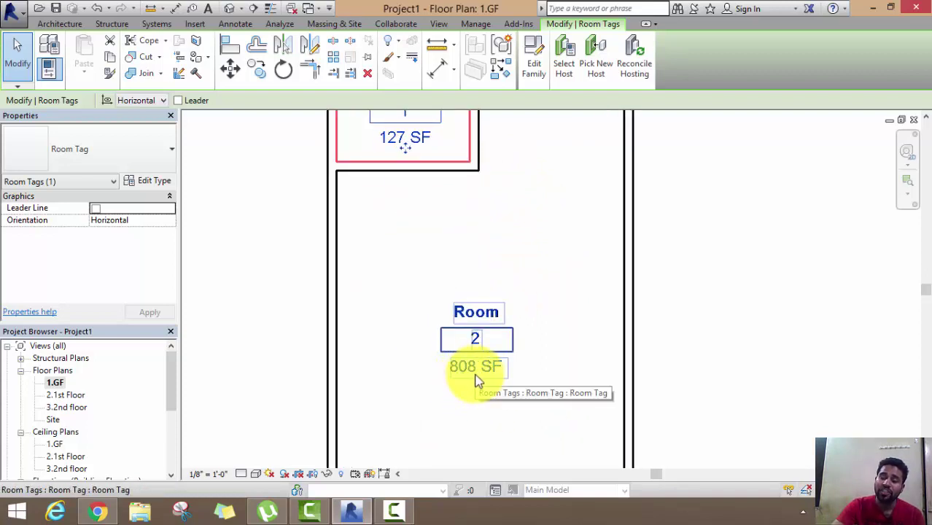
scroll(488, 381, down, 1)
scroll(486, 380, down, 1)
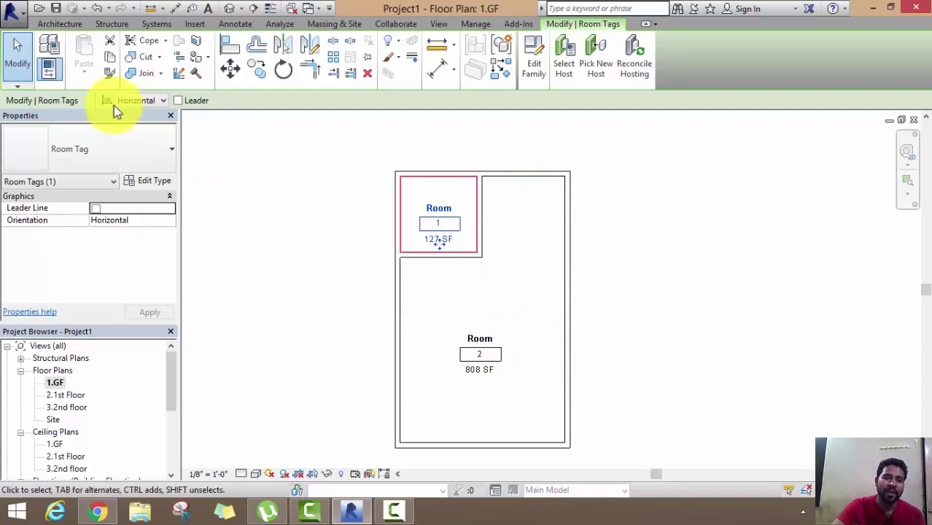
Draw a room separation line from Room 1's corner to the right wall, reducing Room 2 to 666 SF
click(63, 23)
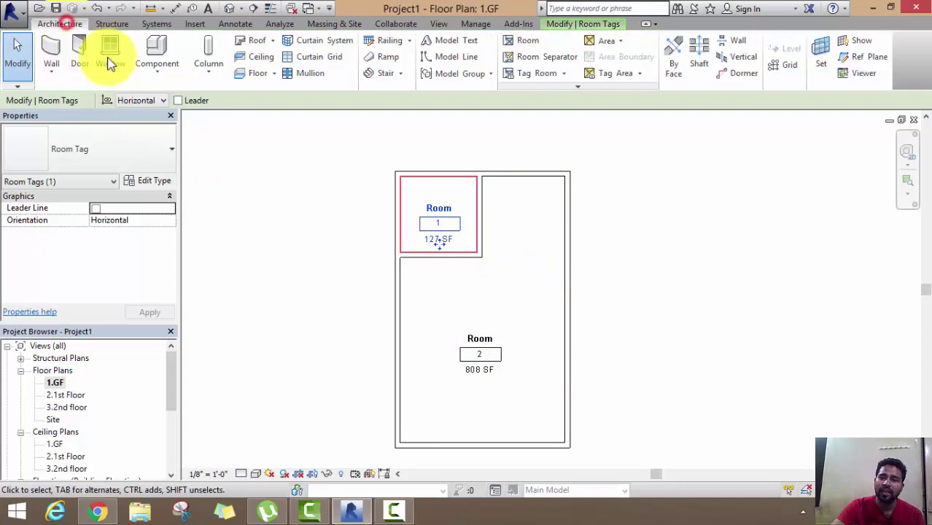
click(548, 58)
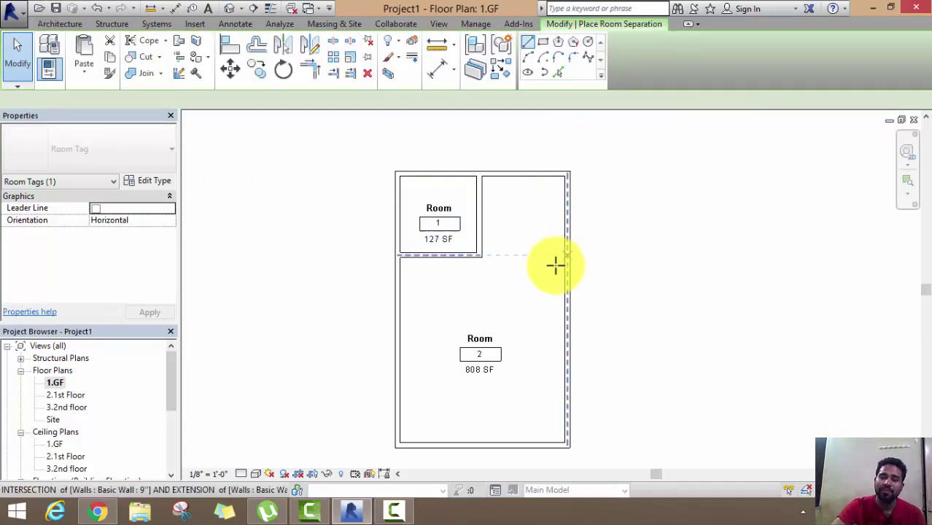
scroll(486, 254, up, 3)
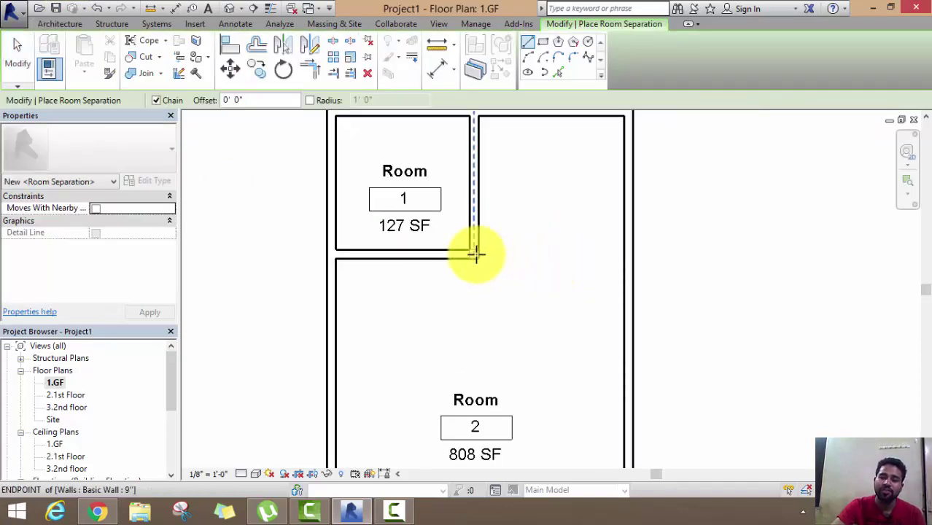
click(476, 254)
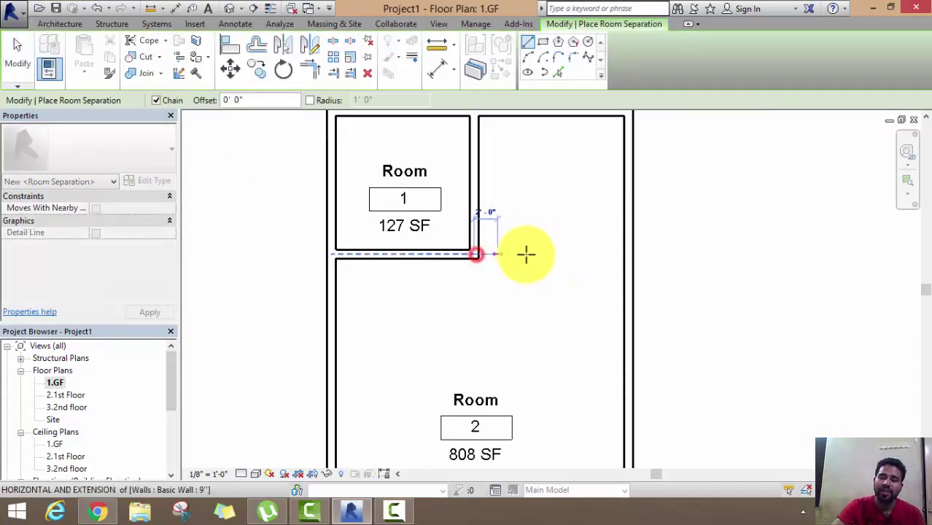
click(628, 254)
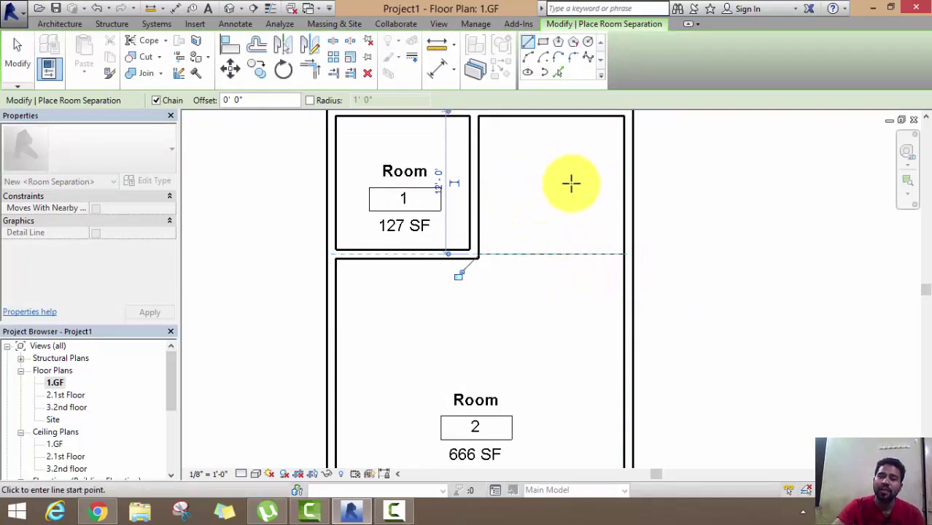
middle_drag(574, 204, 558, 233)
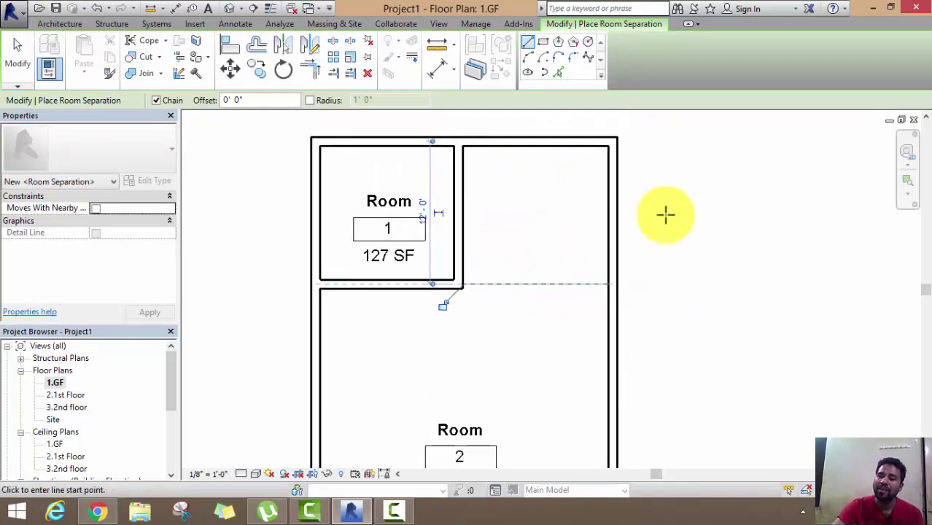
right_click(681, 165)
click(698, 172)
right_click(685, 166)
click(698, 175)
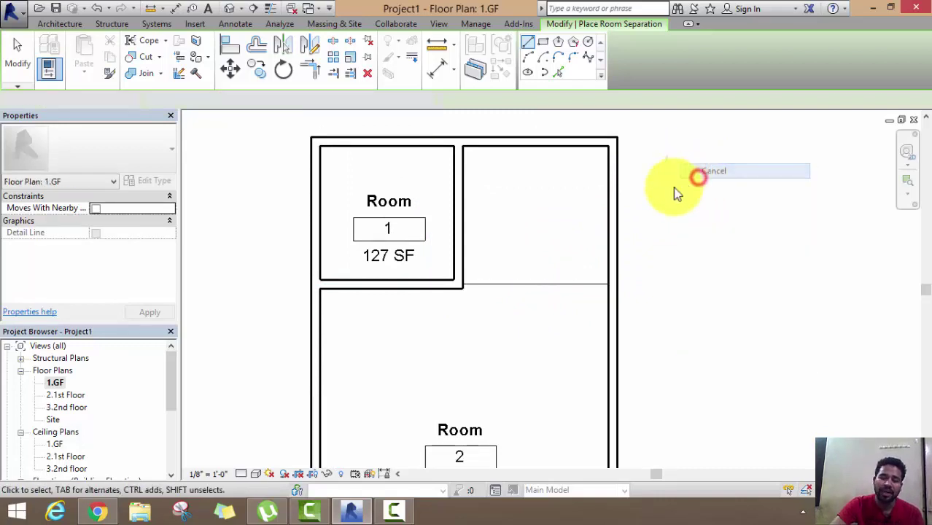
Pan and zoom the plan to frame the reduced Room 2
scroll(530, 215, down, 2)
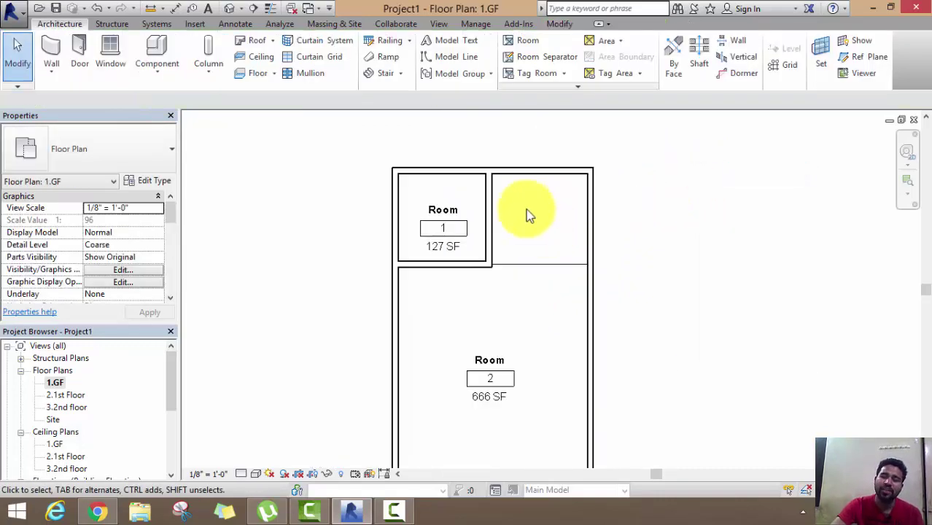
scroll(536, 241, down, 1)
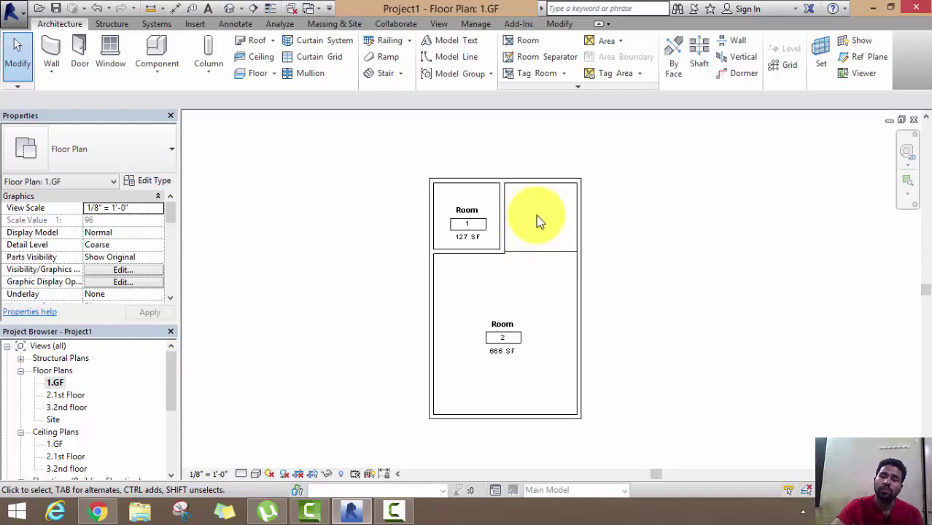
scroll(538, 217, up, 1)
middle_drag(540, 220, 550, 248)
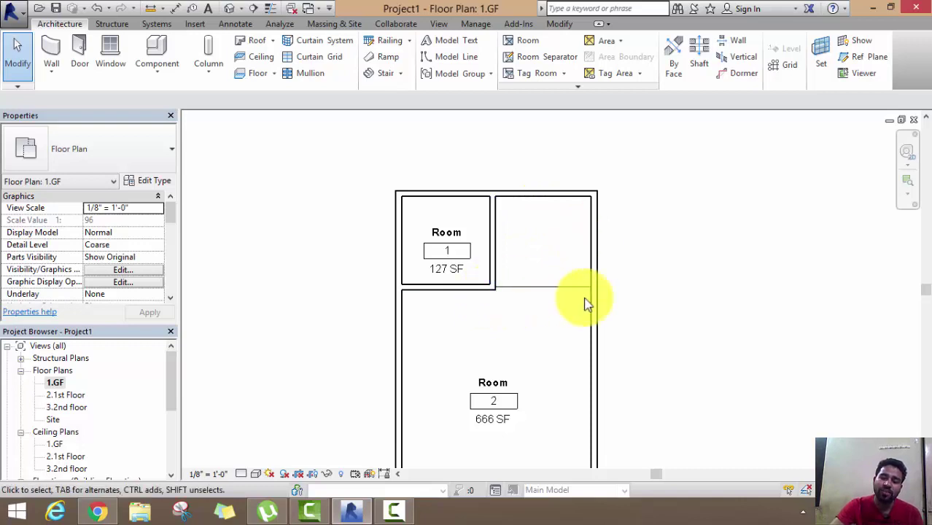
middle_drag(563, 336, 579, 220)
scroll(512, 306, up, 3)
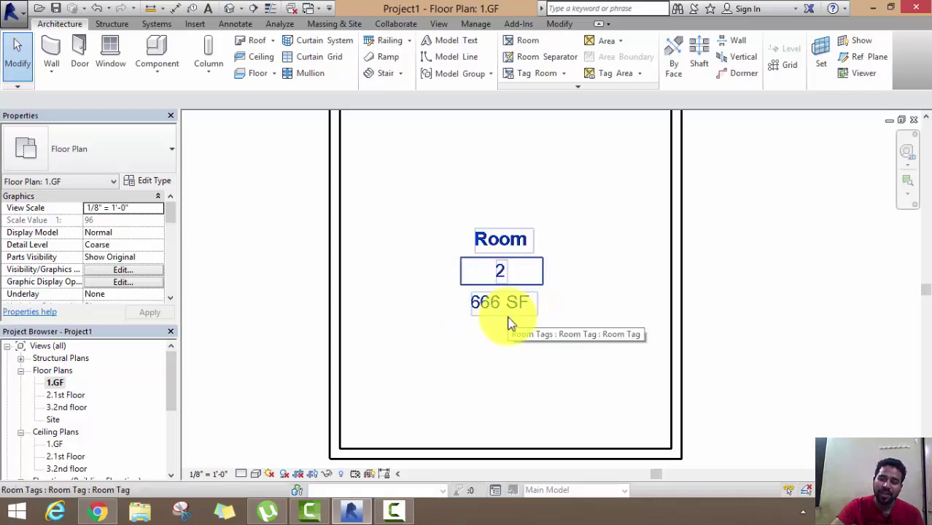
scroll(510, 320, down, 2)
mouse_move(547, 210)
middle_down()
mouse_move(550, 269)
mouse_move(546, 259)
middle_up()
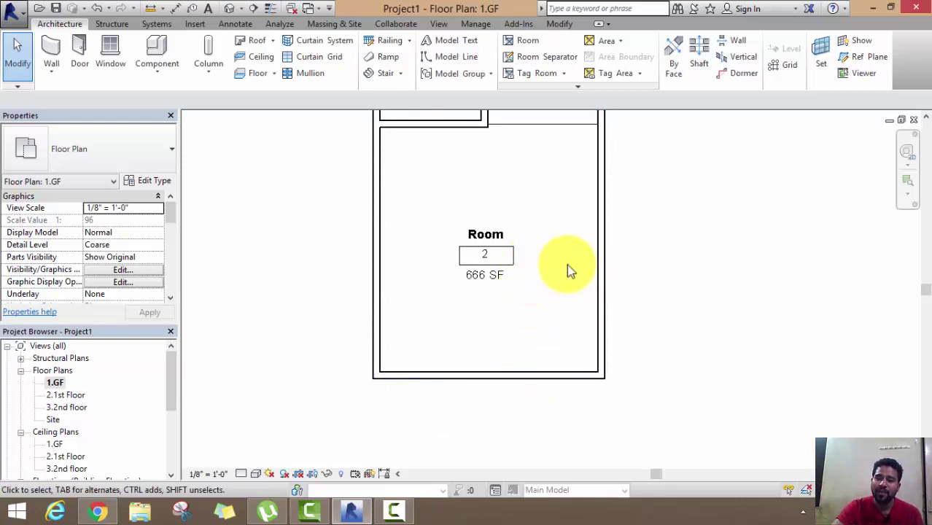
Draw an L-shaped room separator 8' in from the right wall, enclosing the lower-right corner
click(532, 58)
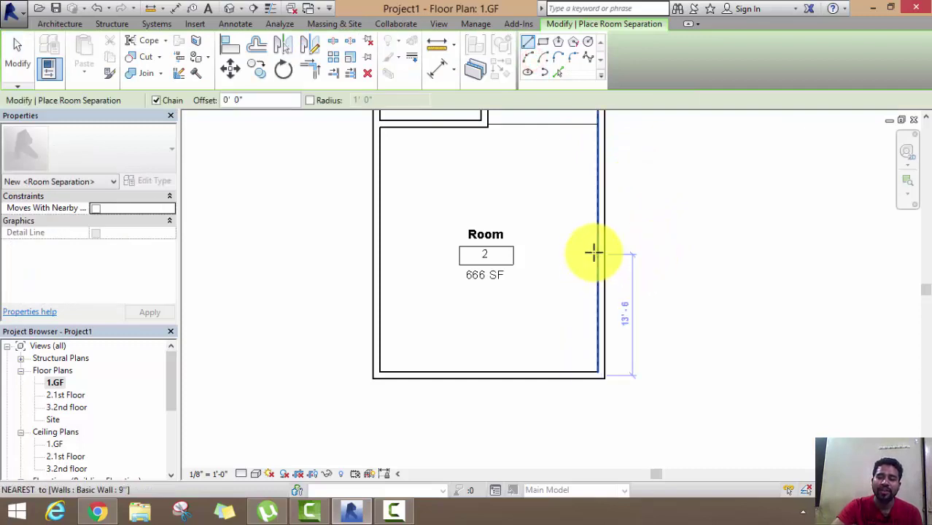
click(594, 250)
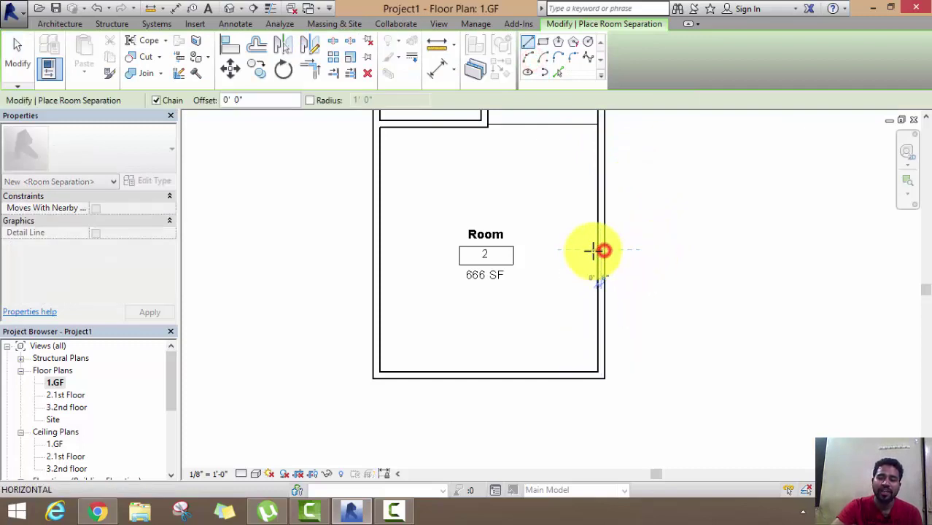
click(529, 250)
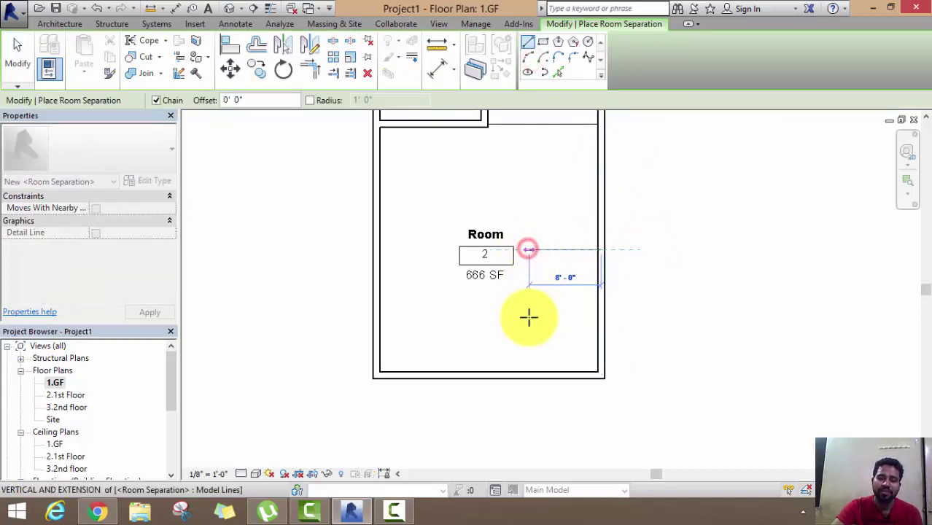
click(530, 373)
right_click(670, 184)
click(692, 186)
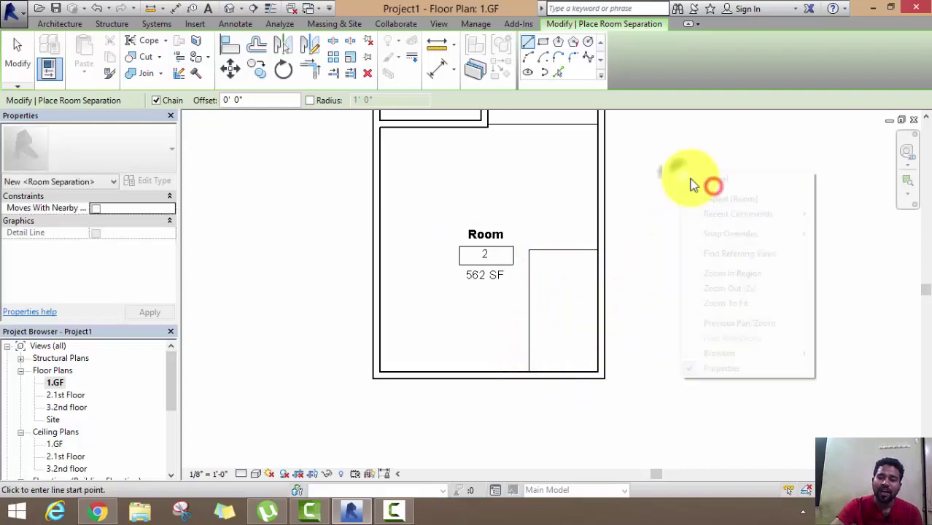
Place tagged Room 3 (104 SF) in the small lower-right space
key(r)
key(m)
right_click(702, 162)
click(725, 172)
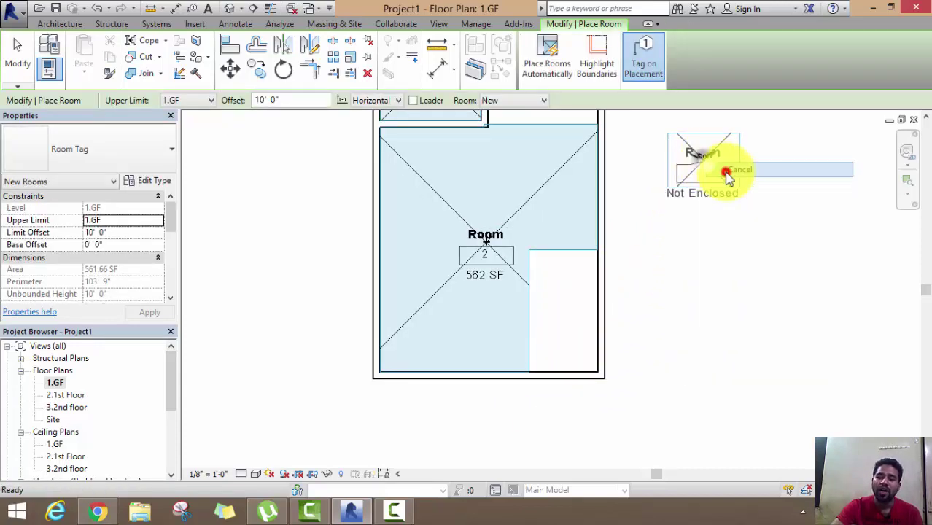
scroll(476, 276, up, 3)
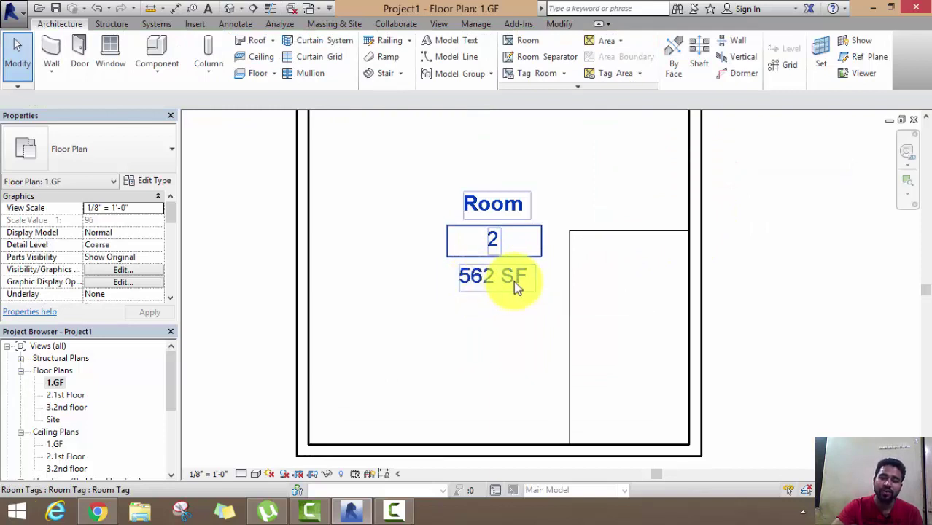
scroll(518, 285, down, 2)
click(529, 41)
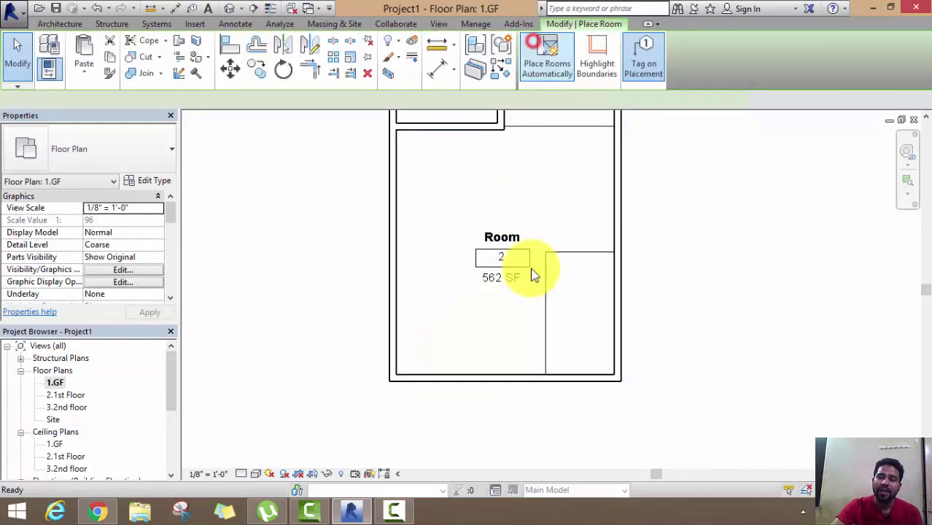
click(578, 314)
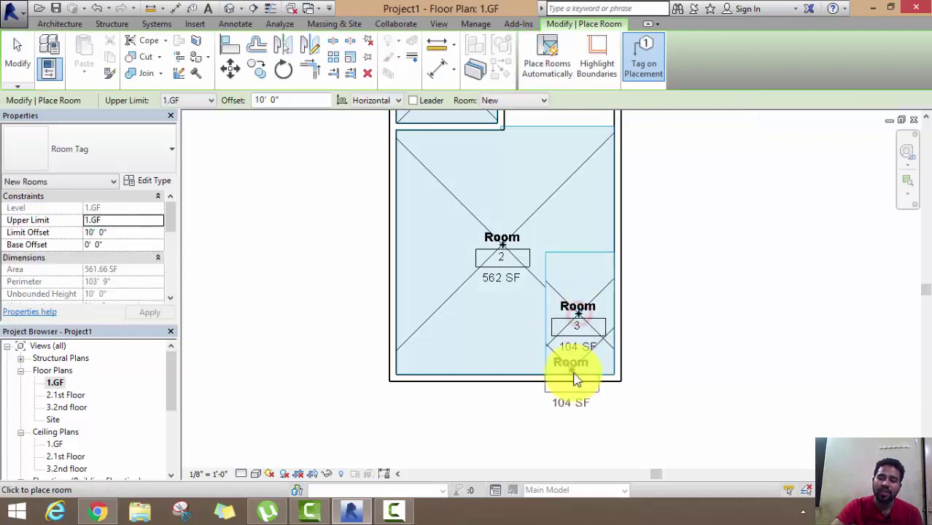
Place tagged Room 4 (142 SF) in the upper-right space, leaving Room 2 at 562 SF
scroll(575, 375, up, 3)
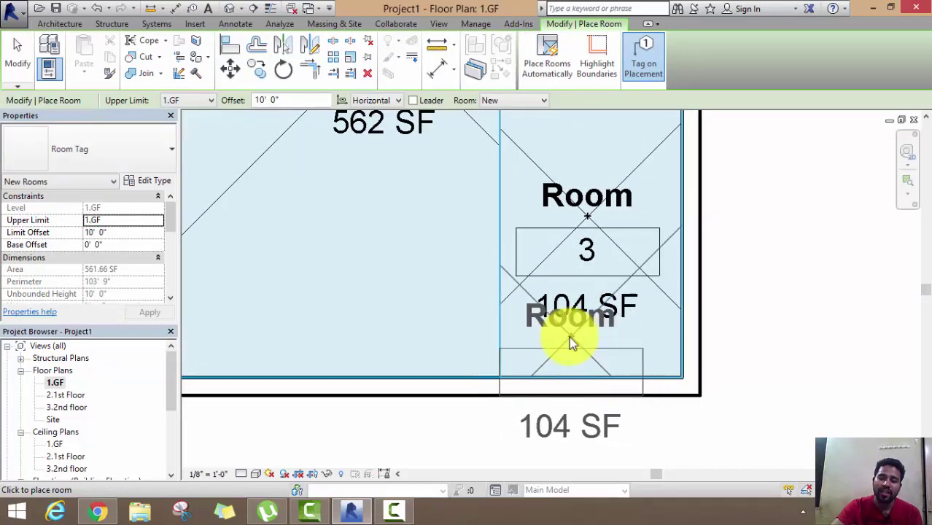
scroll(571, 342, down, 2)
scroll(563, 321, down, 2)
middle_drag(557, 223, 574, 403)
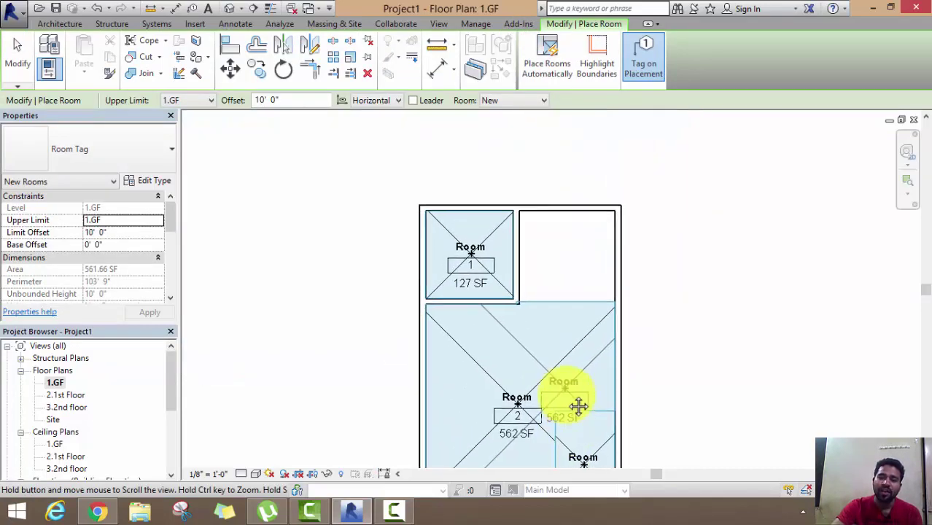
scroll(573, 259, up, 2)
scroll(574, 264, up, 2)
scroll(573, 264, up, 1)
click(561, 255)
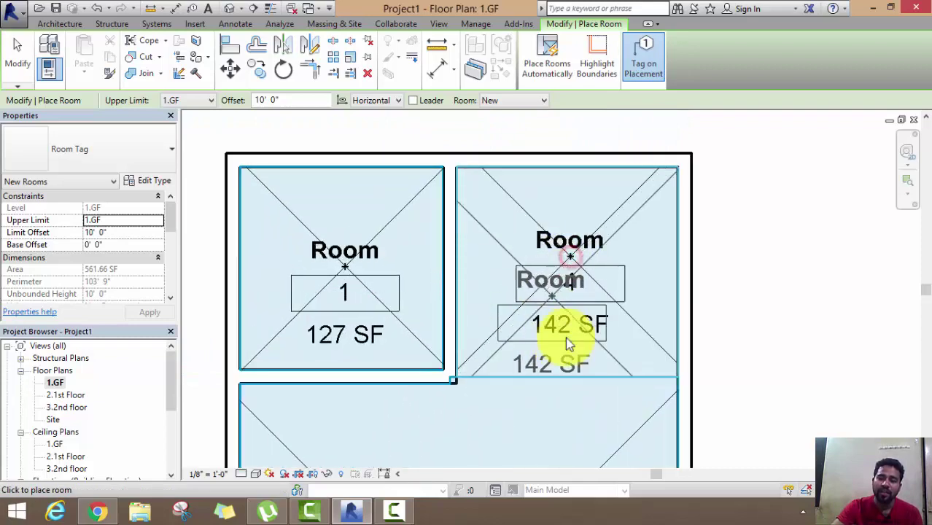
right_click(746, 200)
click(760, 207)
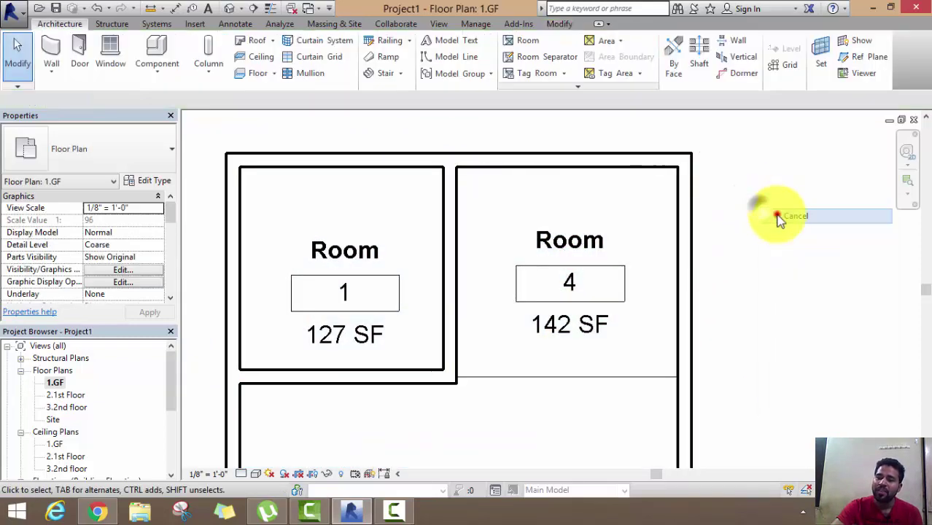
scroll(777, 219, down, 2)
scroll(777, 223, down, 1)
middle_drag(780, 267, 676, 234)
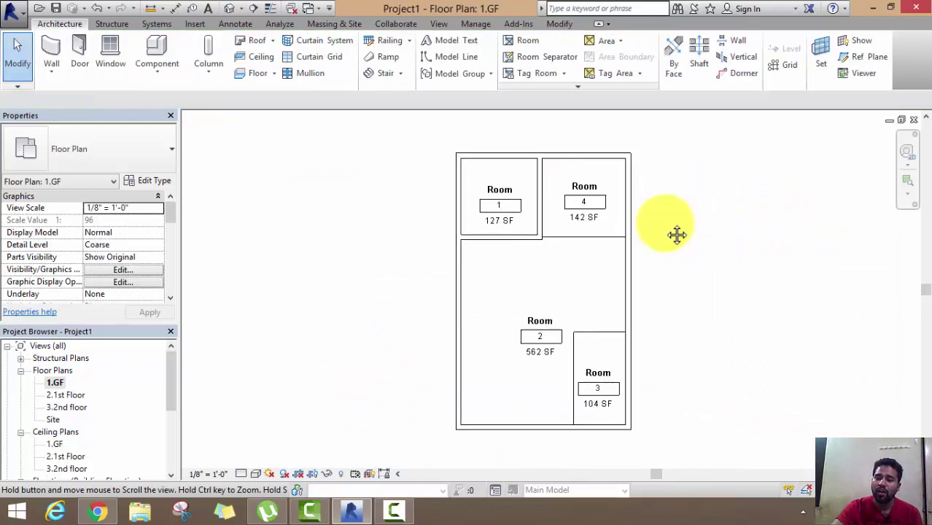
scroll(573, 344, up, 3)
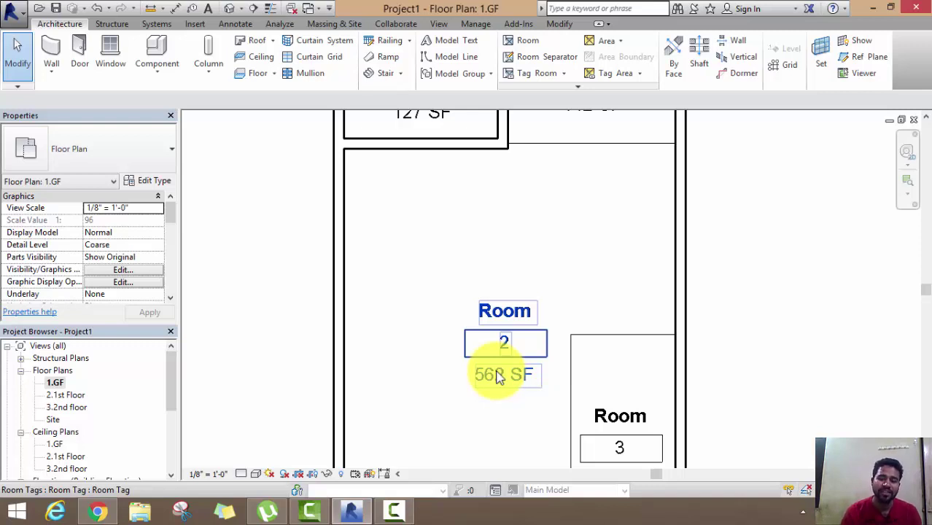
scroll(511, 375, down, 2)
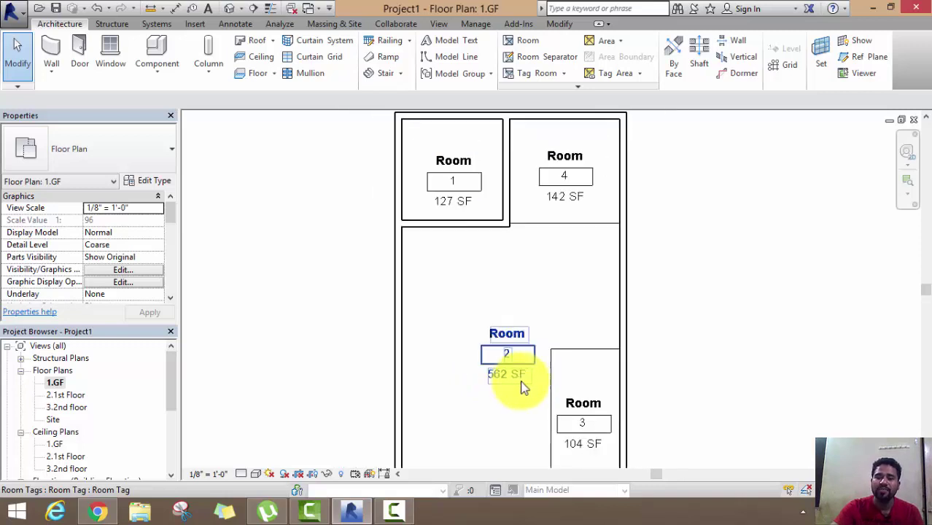